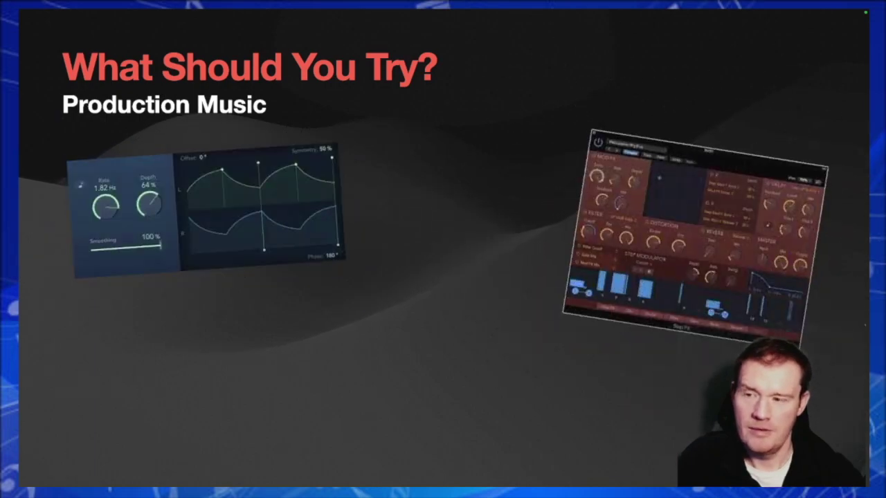
key(Right)
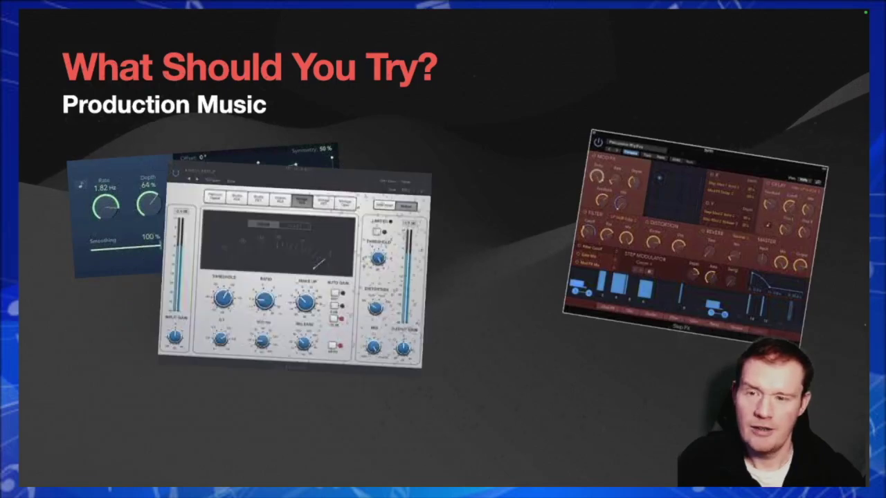
- Advance the slide through the remaining plugin screenshots up to ChromaVerb and EVERYTHING!
key(Right)
key(Right)
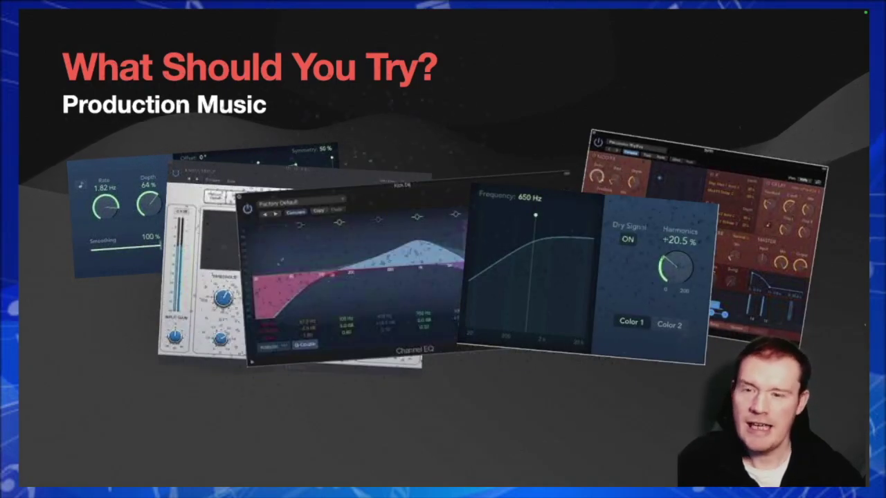
key(Right)
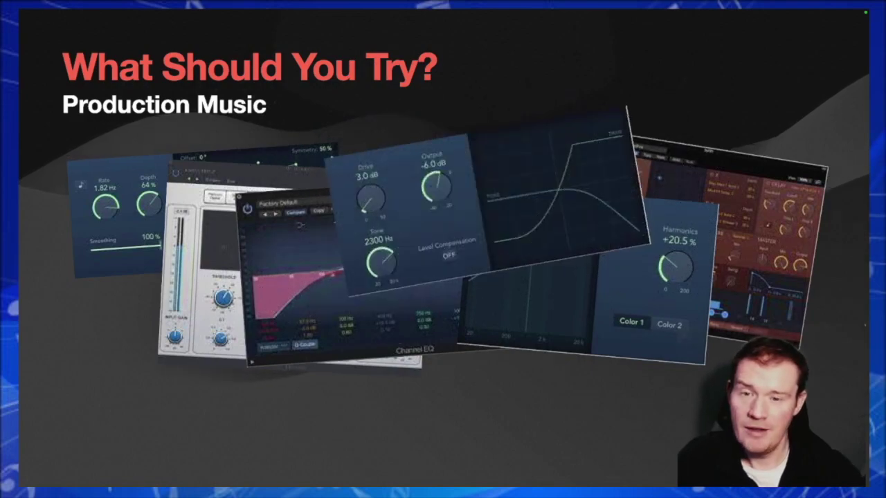
key(Right)
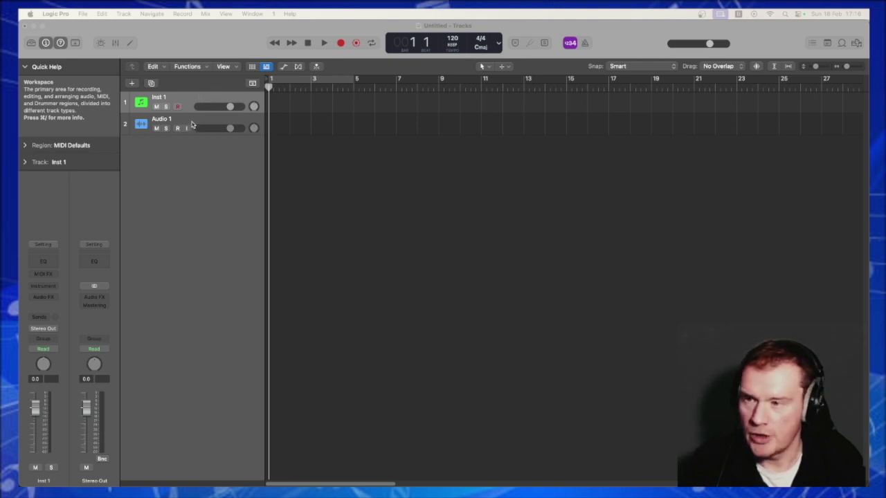
- Audition Timpani from the Library's Orchestral > Percussion patches, then load Orchestral Kit on the track
click(32, 44)
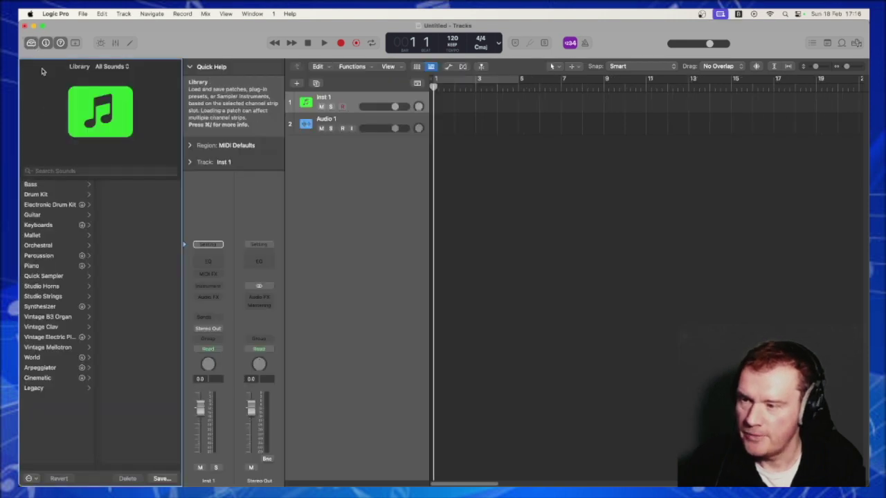
click(58, 257)
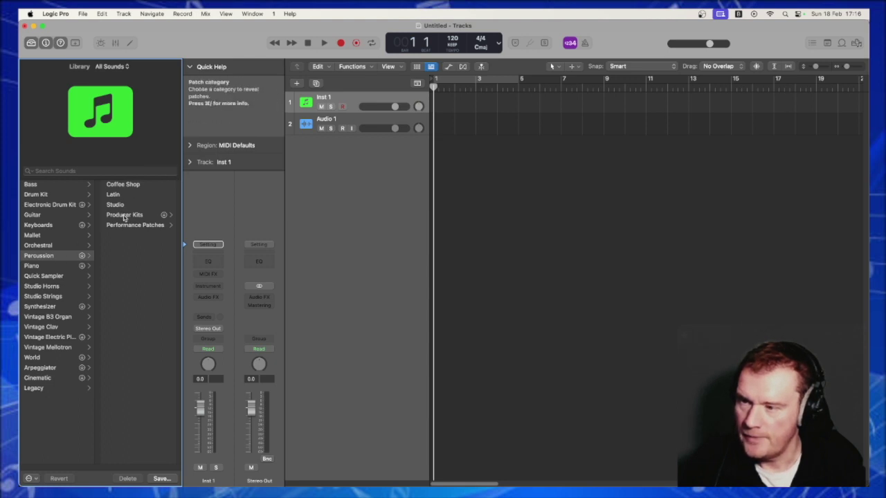
click(47, 248)
click(127, 227)
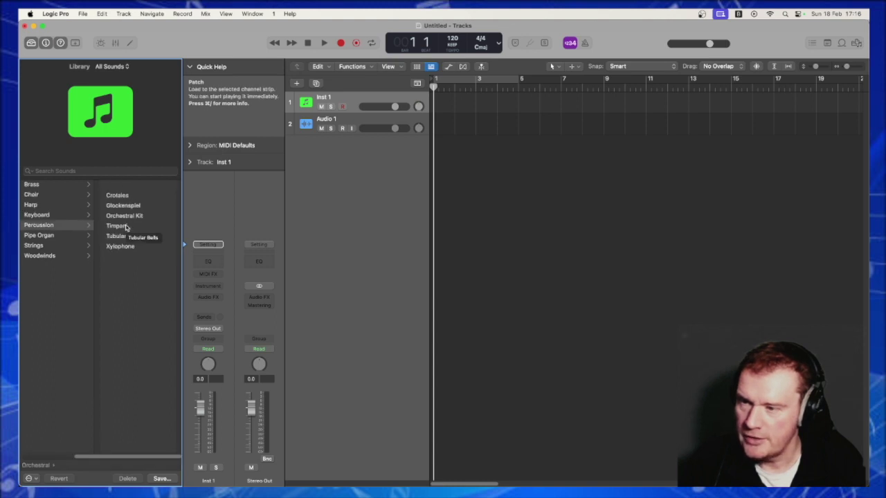
click(128, 216)
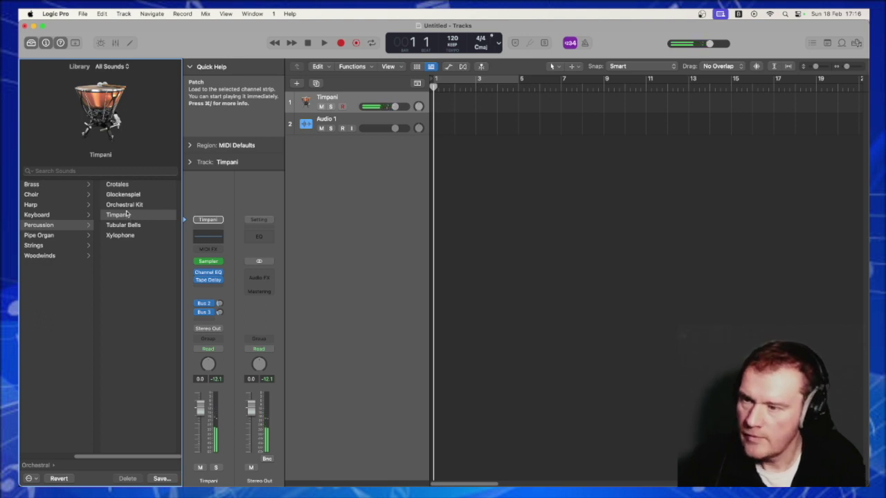
click(125, 208)
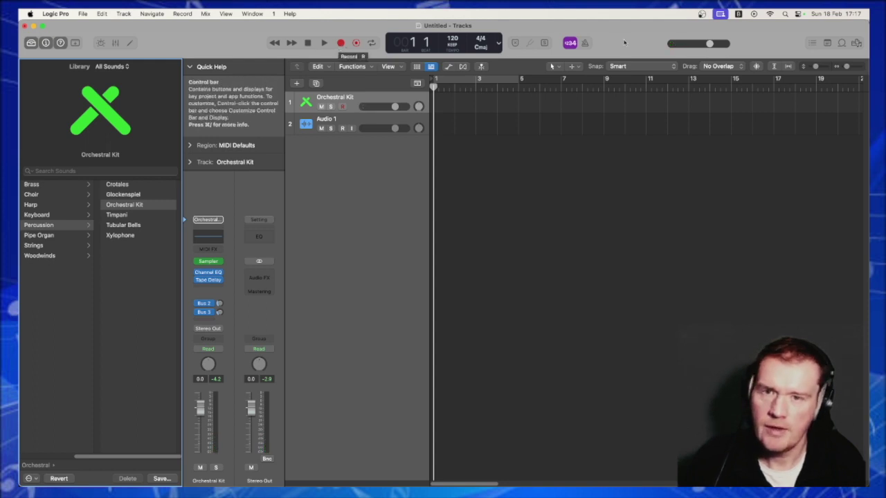
- Record one long cymbal note on Orchestral Kit with the metronome on, then close the Library
click(585, 43)
click(341, 43)
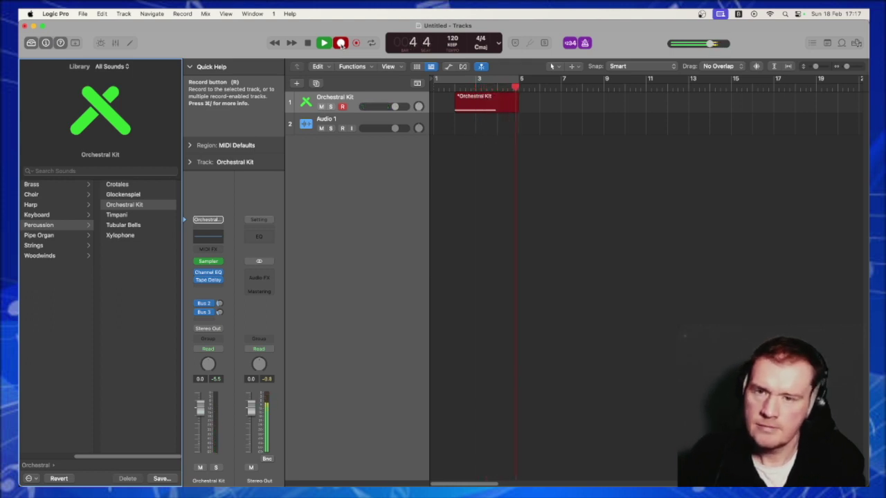
key(space)
click(585, 42)
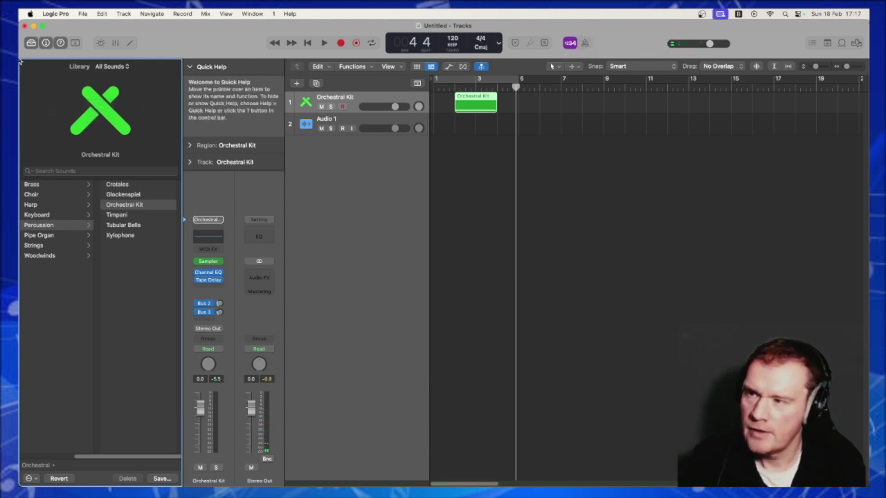
click(31, 42)
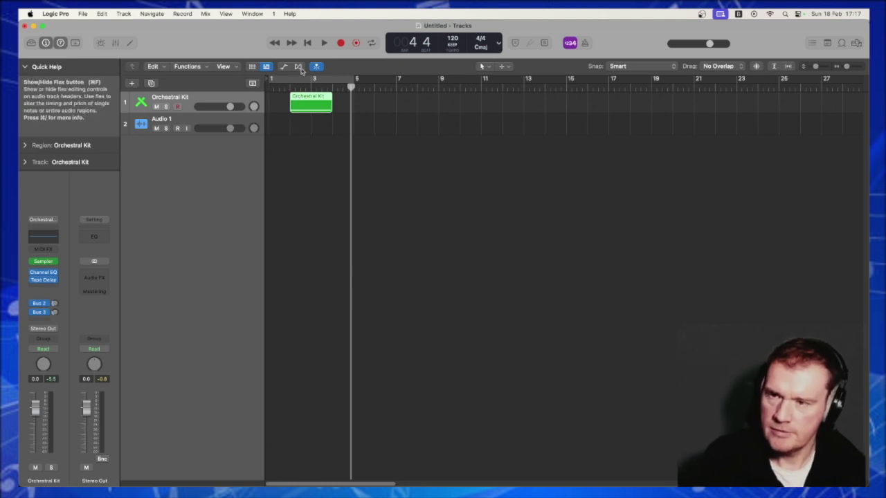
- Open the recorded region in the Piano Roll and play the cymbal note from the start
double_click(318, 97)
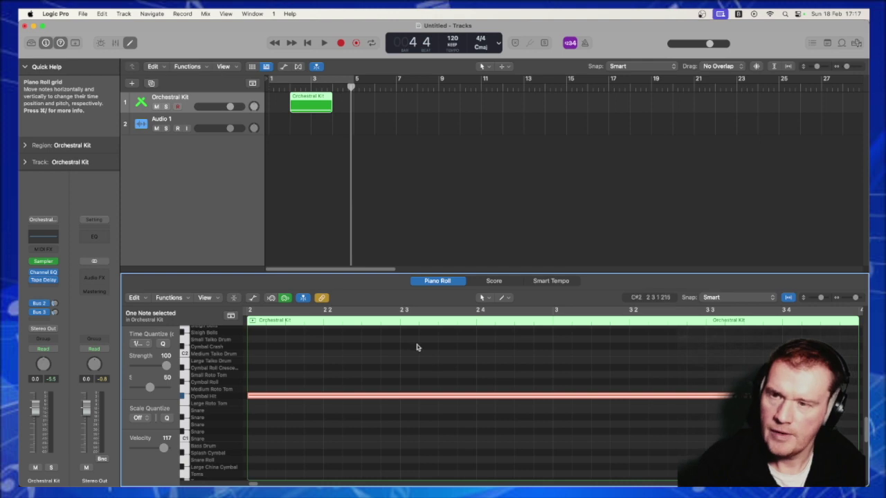
key(Return)
key(space)
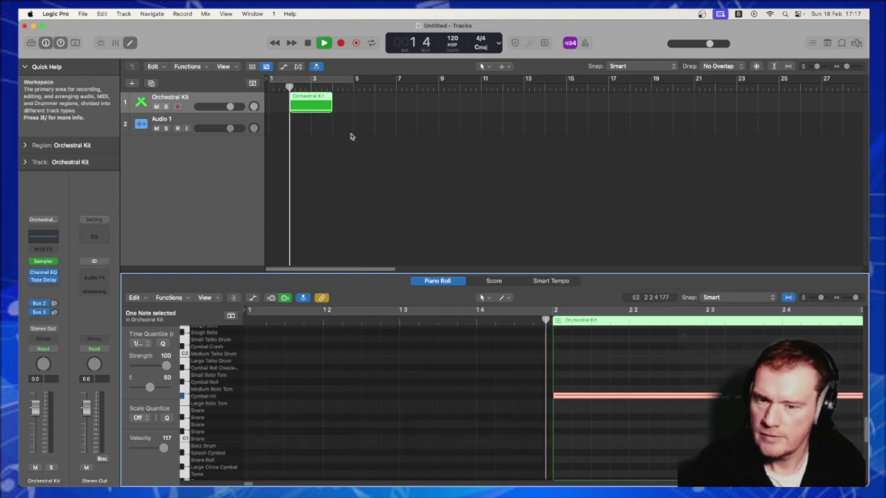
key(space)
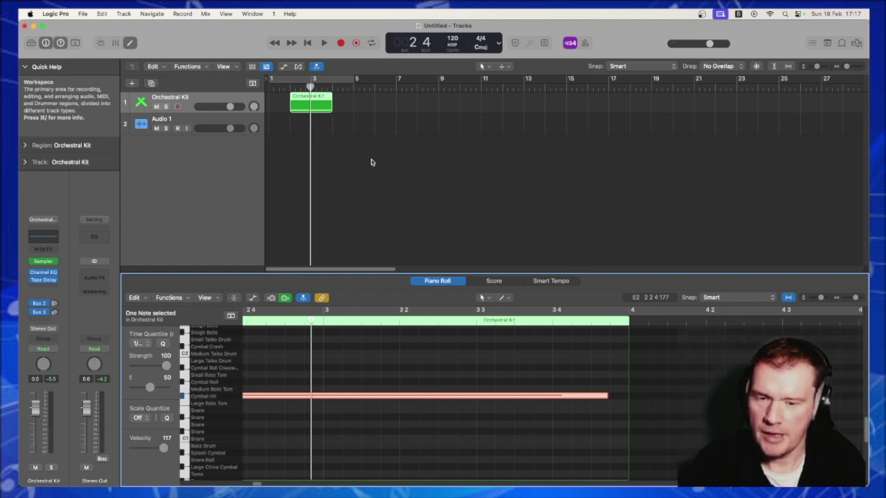
right_click(315, 96)
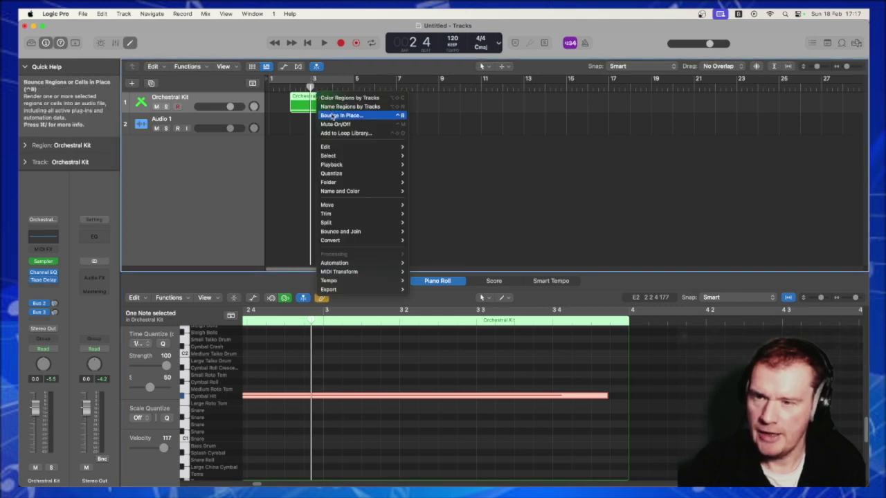
- Bounce the cymbal region in place to a new Orchestral Kit_bip track and play it back zoomed in
click(333, 116)
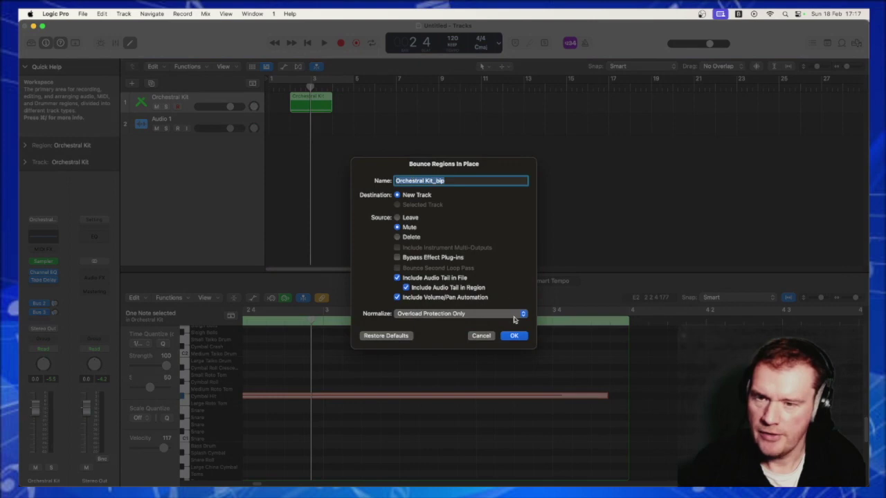
click(514, 335)
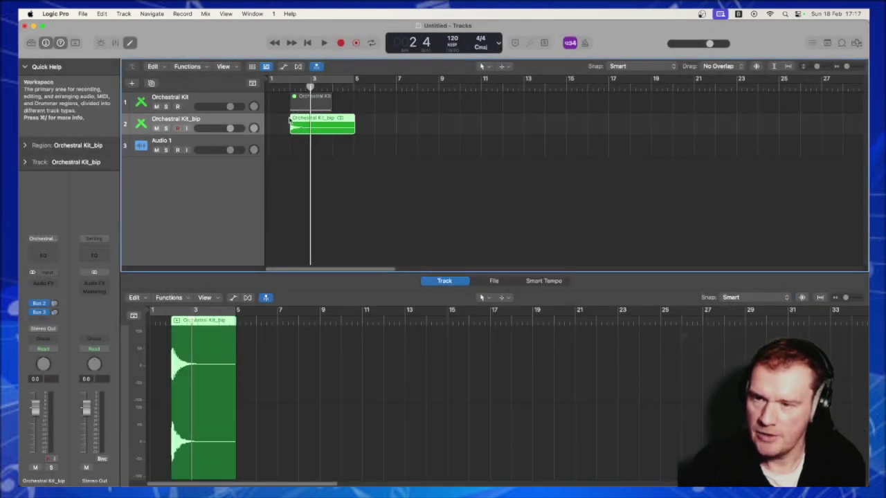
click(849, 67)
key(space)
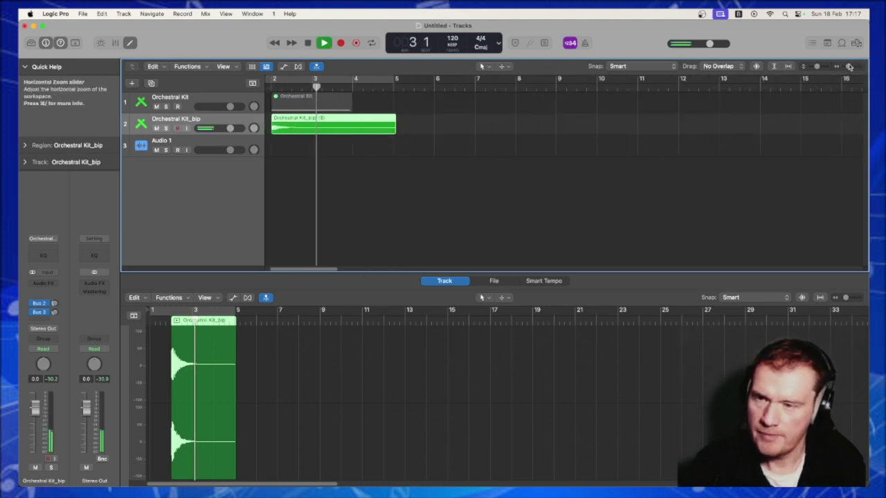
key(Return)
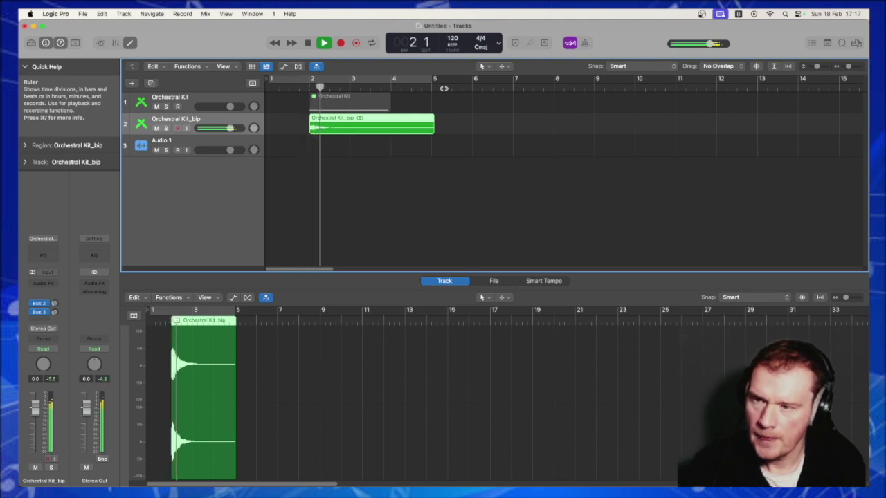
key(space)
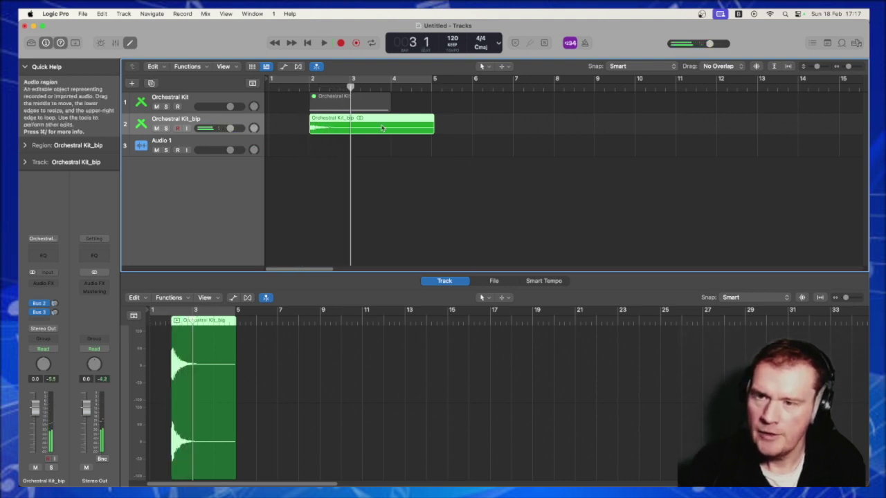
- Reverse the bounced cymbal region in the region settings and audition it from bar 4
click(23, 146)
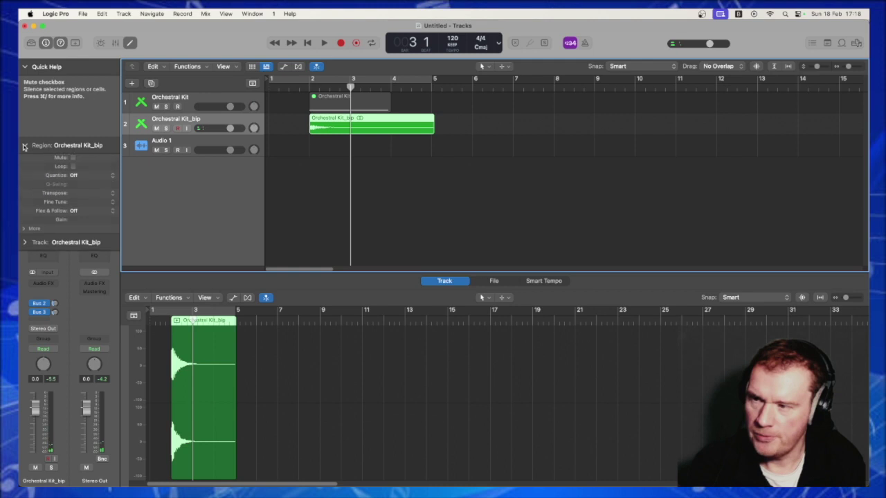
click(31, 231)
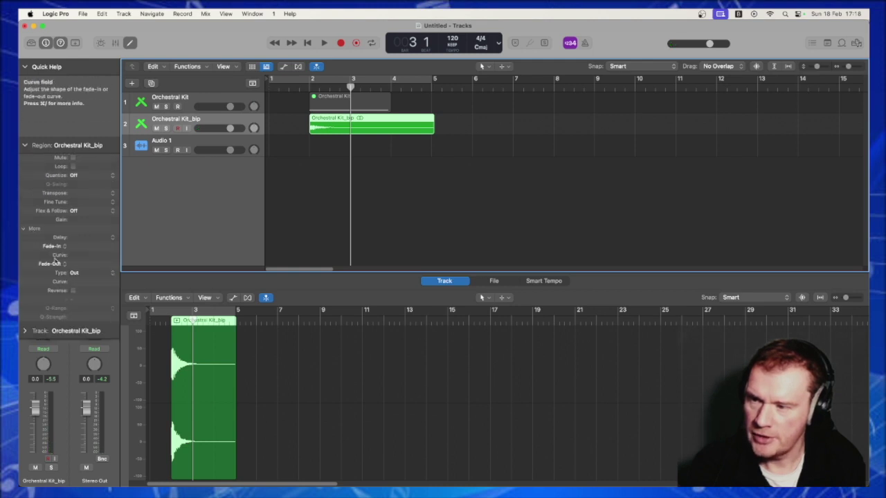
click(72, 290)
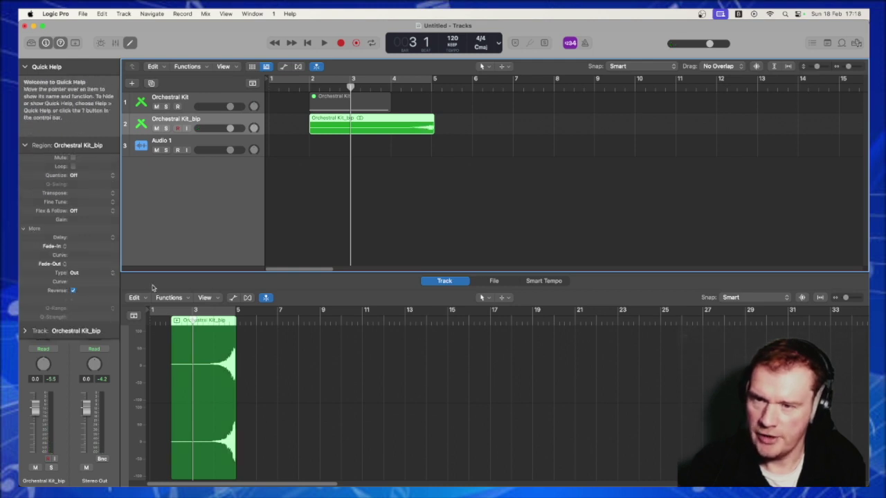
click(406, 89)
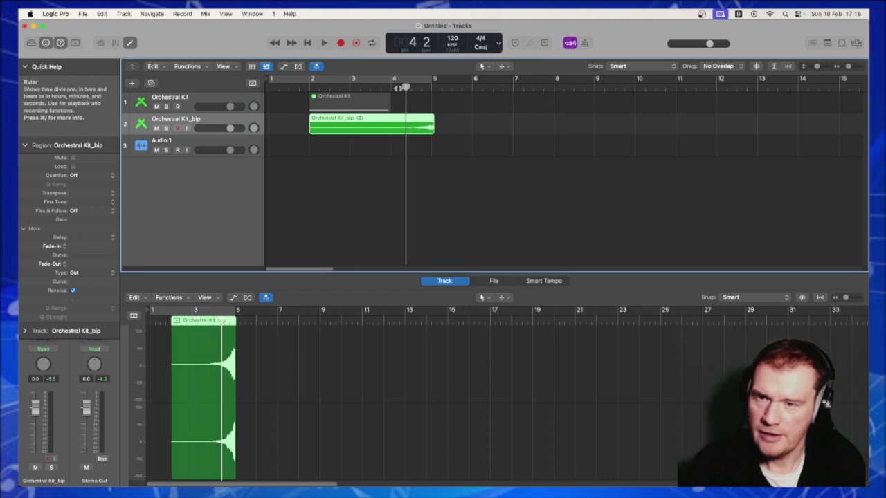
click(391, 88)
key(space)
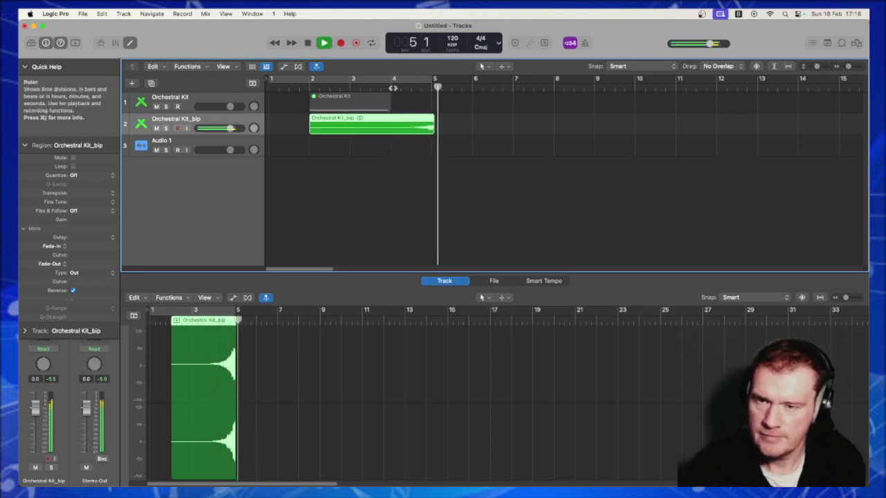
key(space)
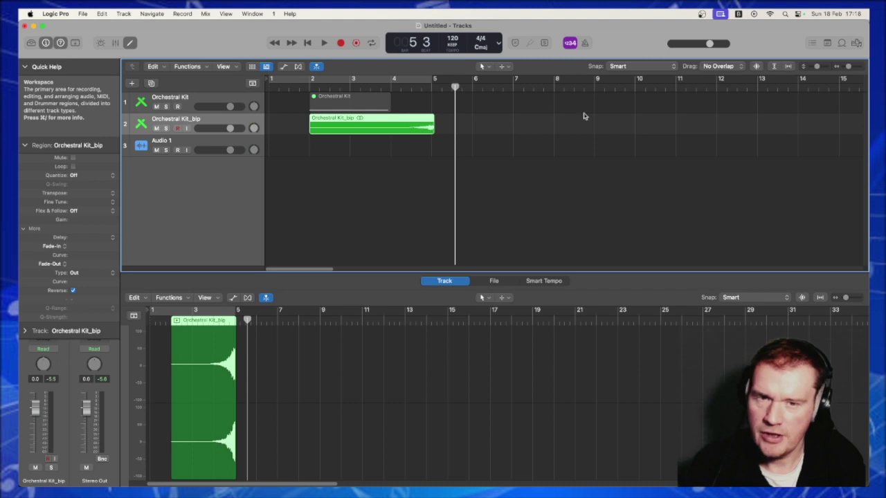
- Trim the Orchestral Kit_bip region's end to bar 5 and audition the result
click(848, 66)
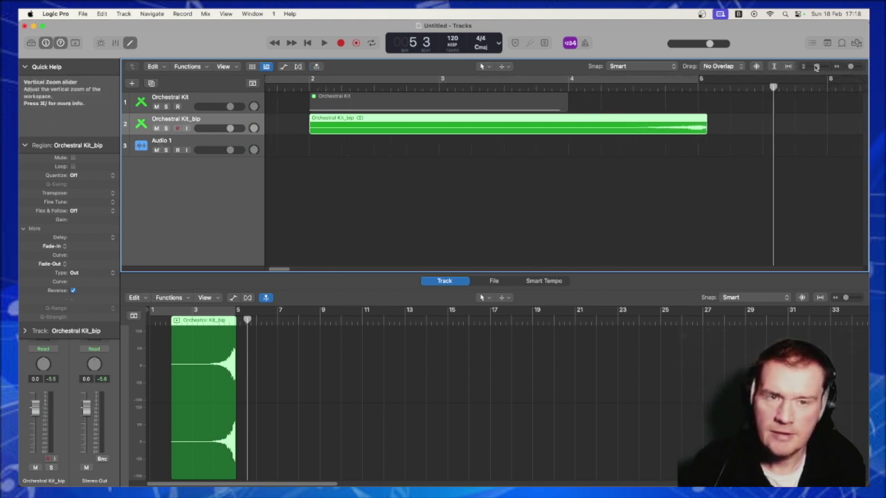
click(817, 67)
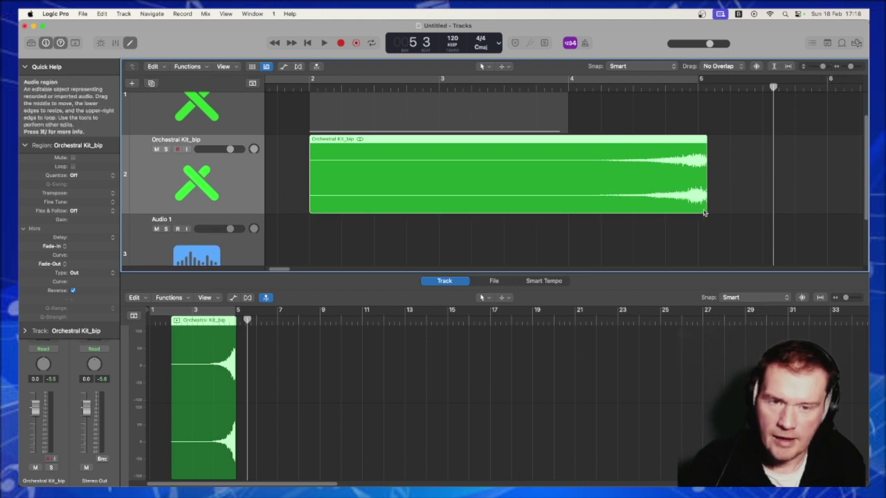
drag(705, 211, 698, 212)
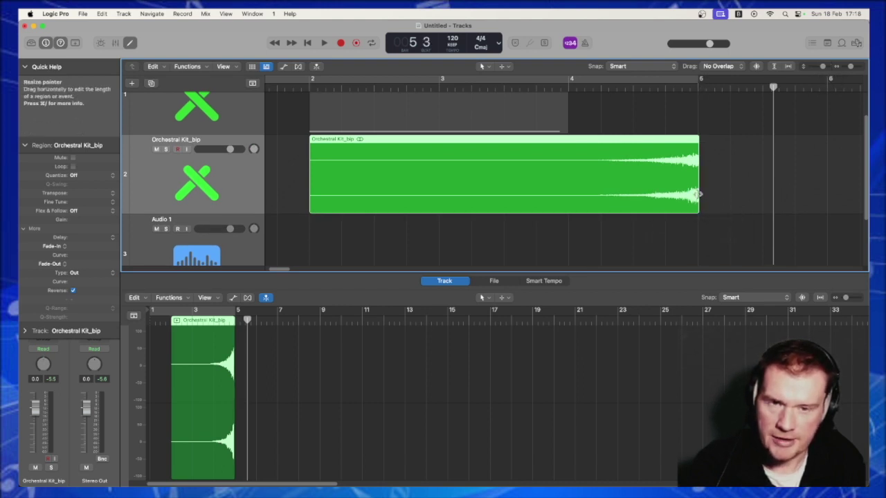
key(space)
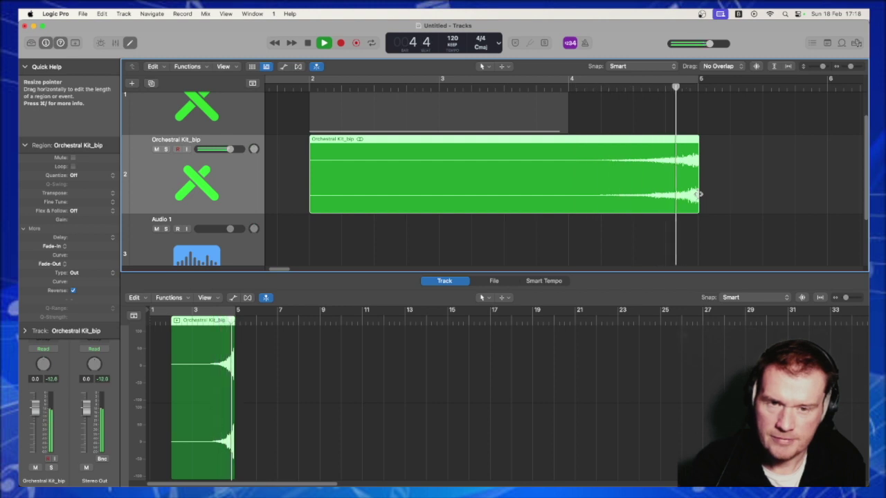
key(space)
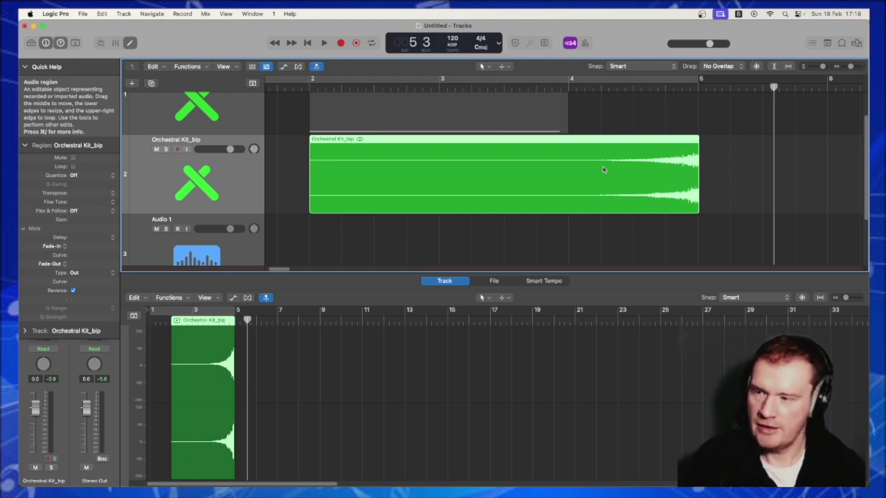
- Insert a stereo Tremolo on the Orchestral Kit_bip channel, set Rate to 1/8, and audition
click(25, 146)
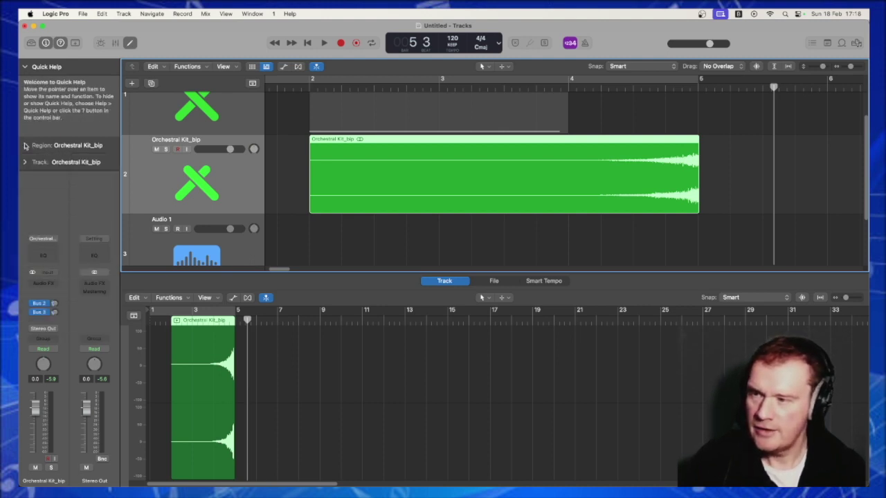
click(48, 283)
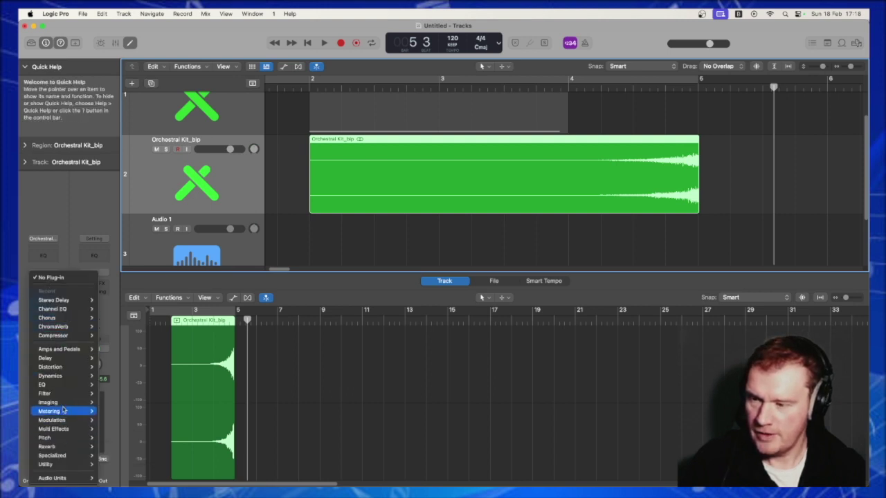
mouse_move(55, 368)
mouse_move(73, 402)
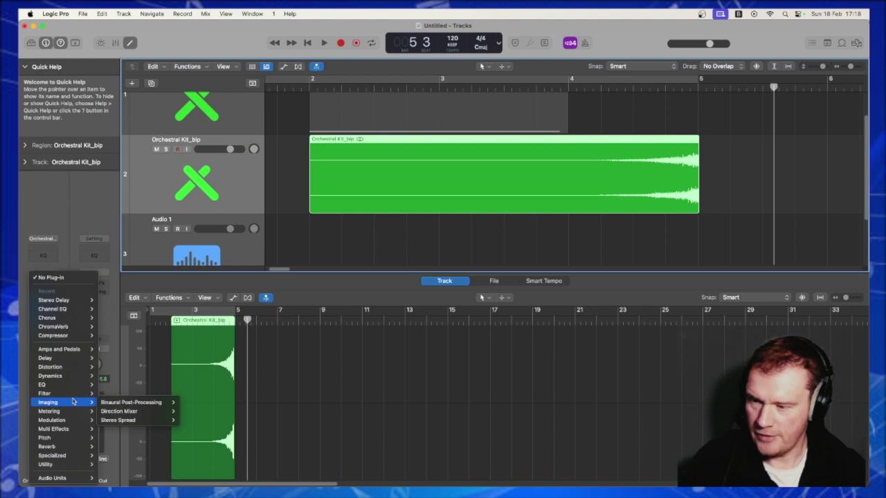
mouse_move(152, 414)
mouse_move(80, 423)
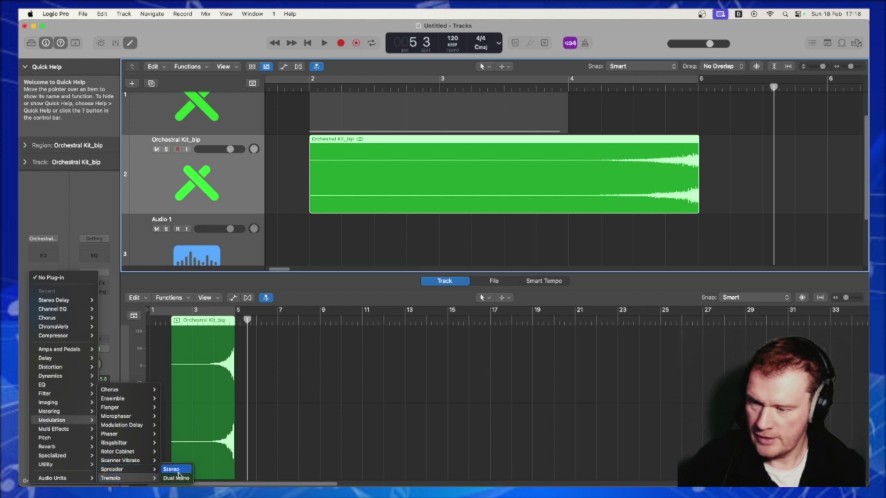
click(176, 471)
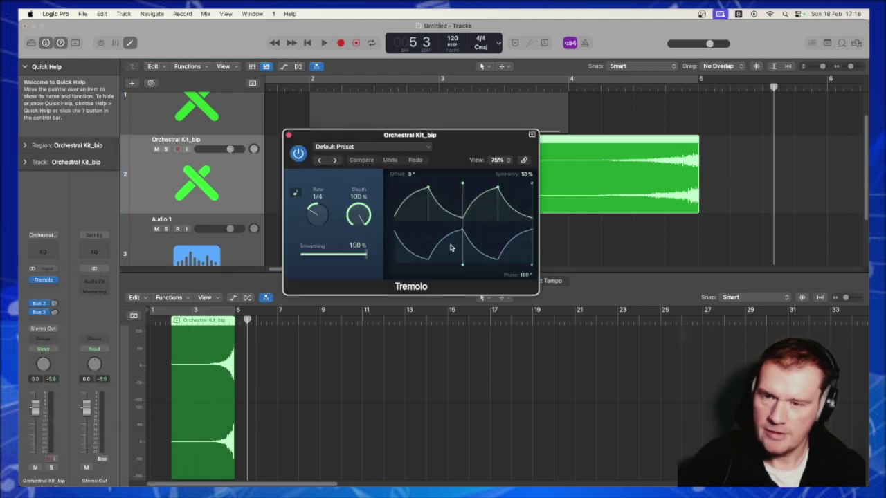
key(space)
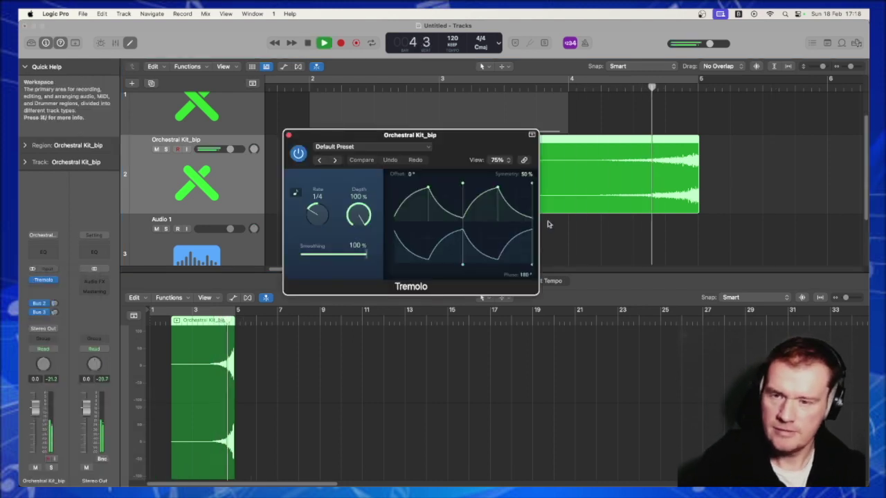
key(space)
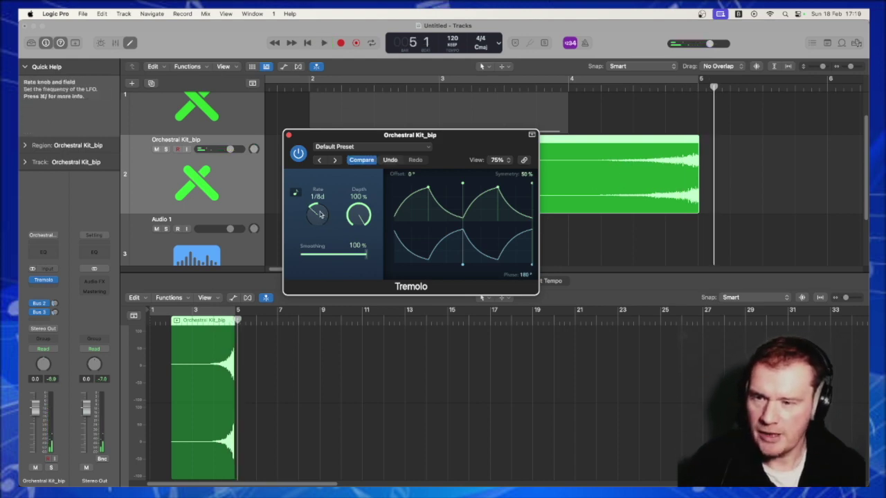
key(space)
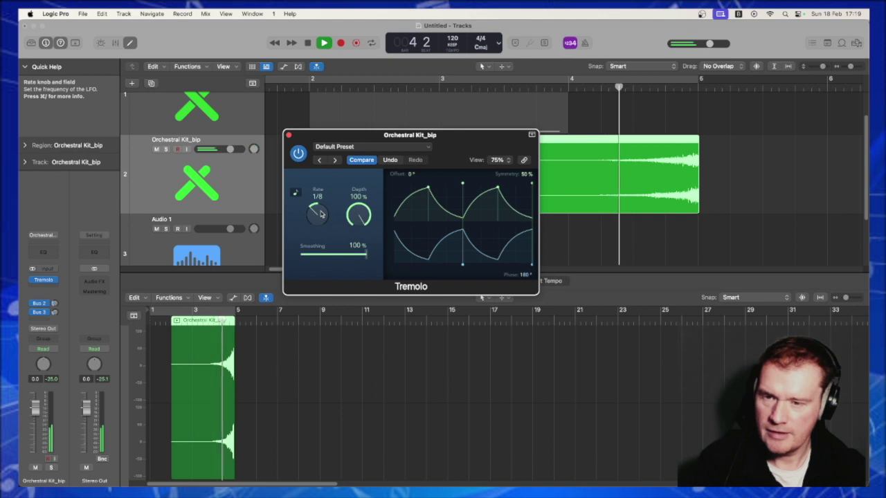
key(space)
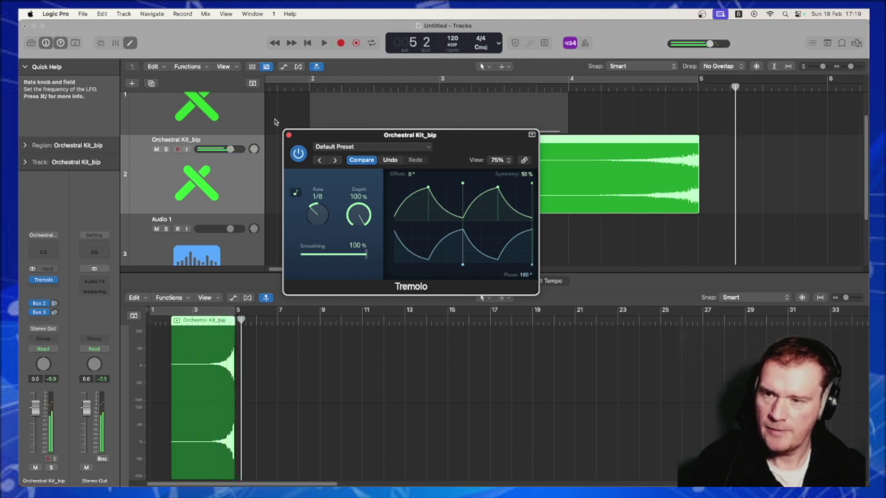
- Add a stereo Chorus at default settings in the next insert slot and audition it
click(290, 136)
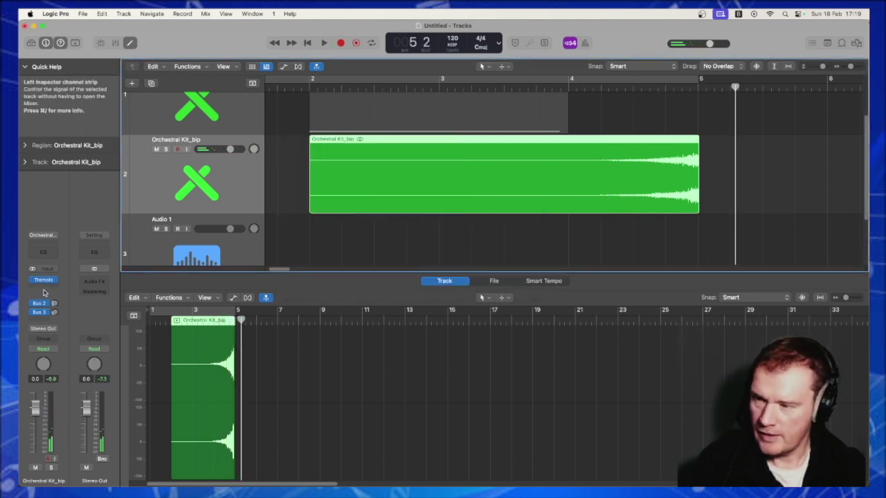
click(43, 279)
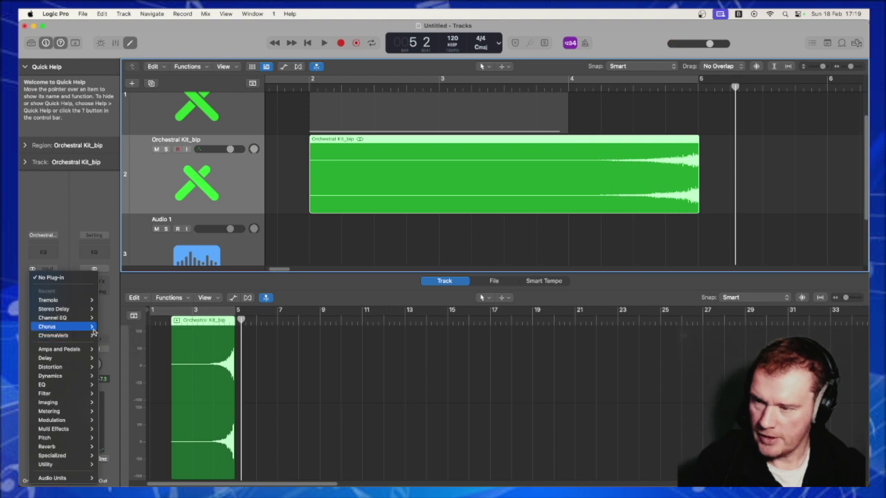
click(105, 328)
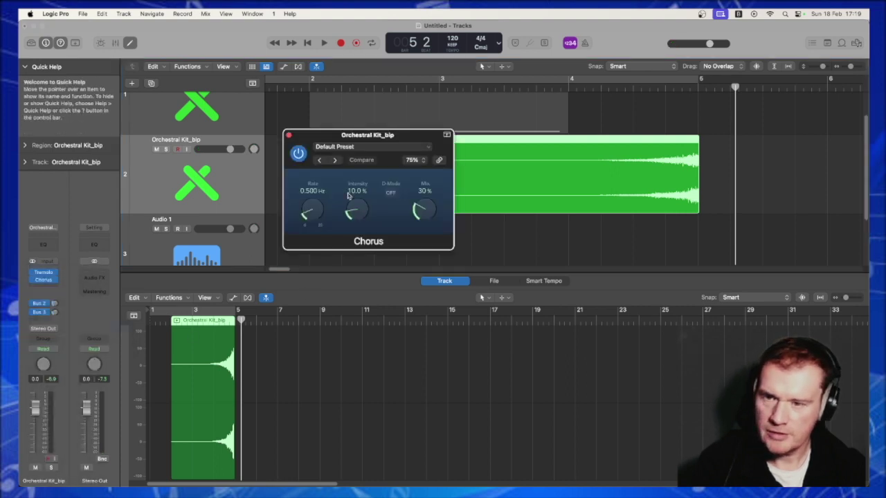
key(space)
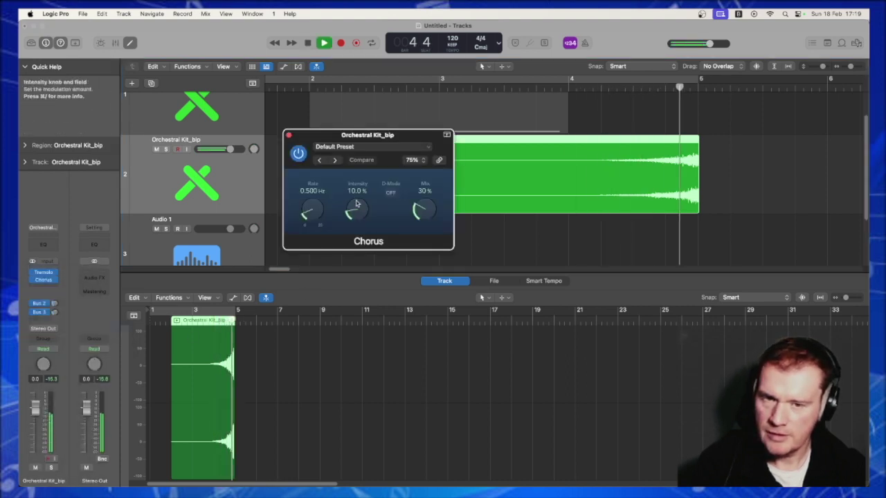
key(space)
click(289, 135)
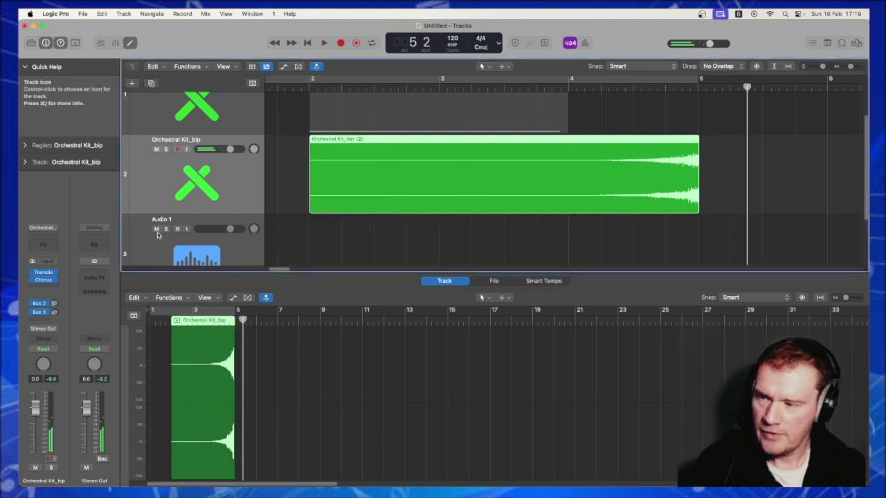
- Insert a stereo ChromaVerb and load the Synth Reverbs > Rapid Ramping preset, then audition
click(49, 276)
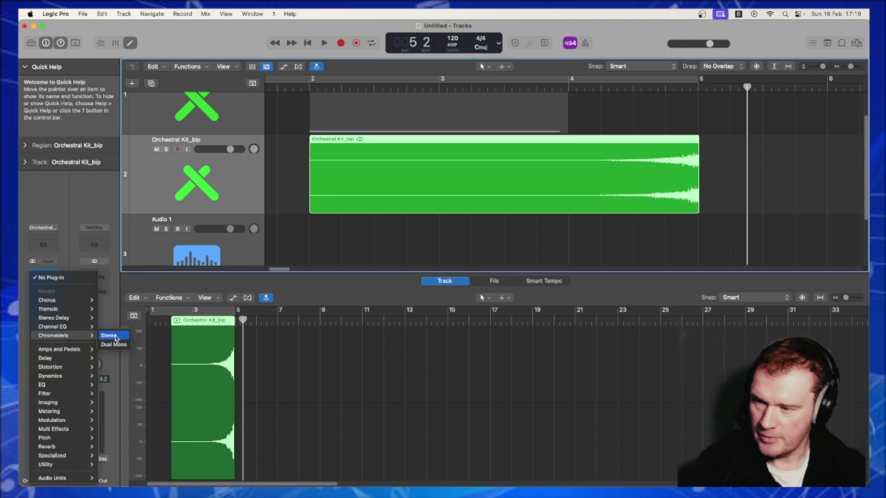
click(112, 336)
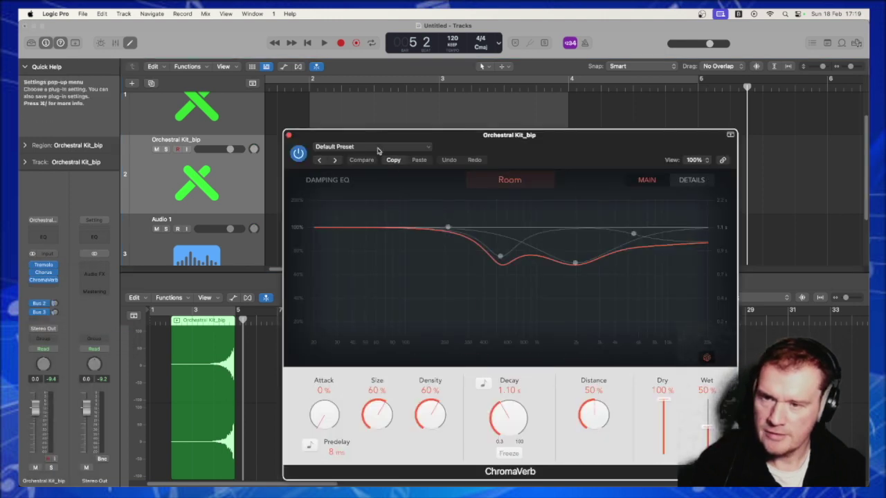
click(378, 148)
mouse_move(409, 358)
mouse_move(427, 341)
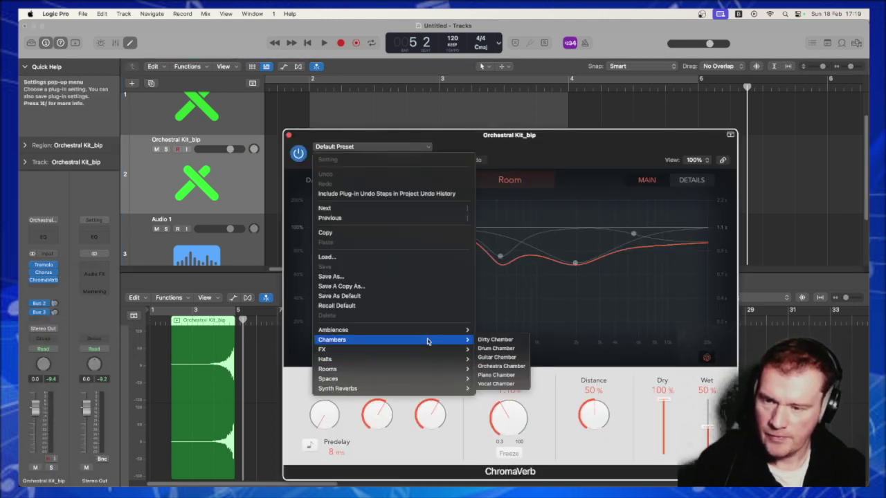
mouse_move(441, 391)
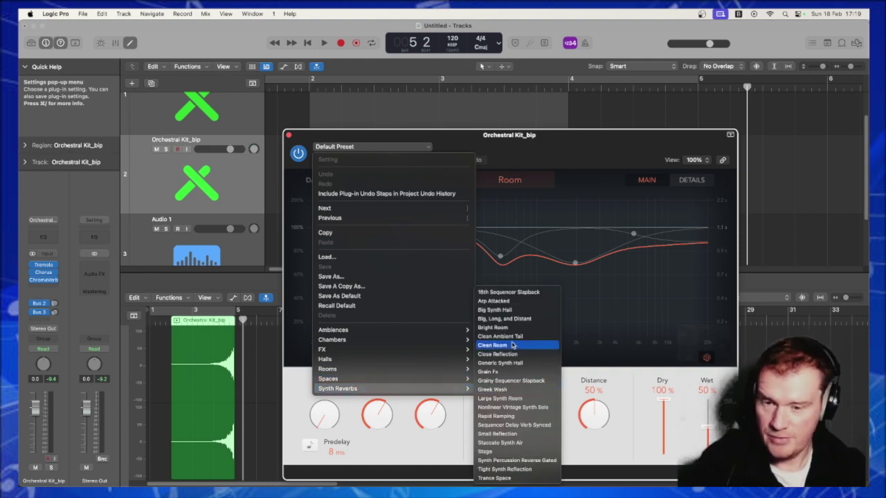
click(512, 417)
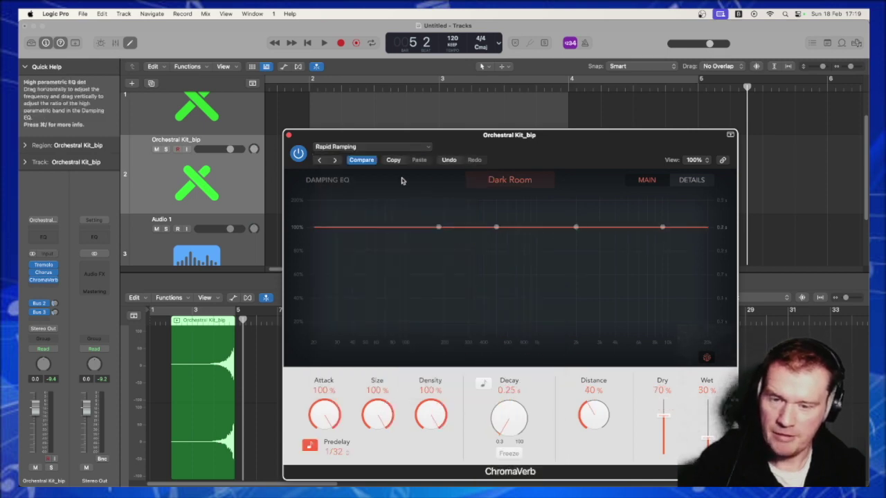
key(space)
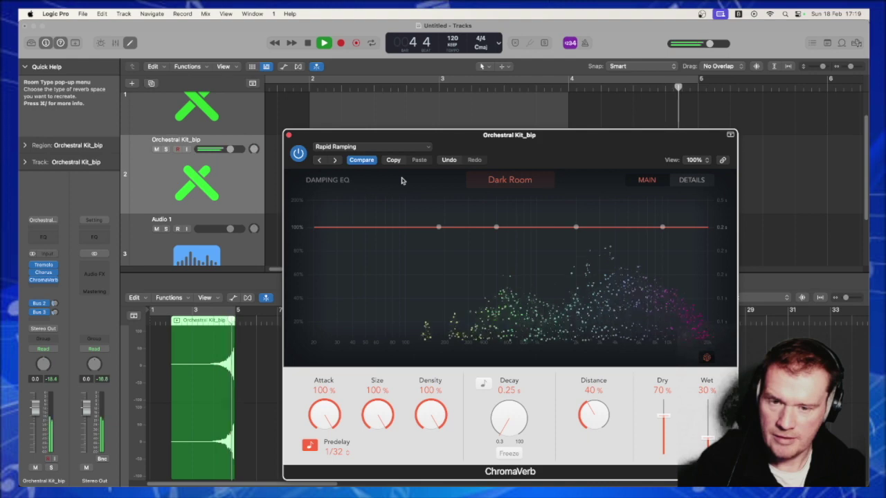
key(space)
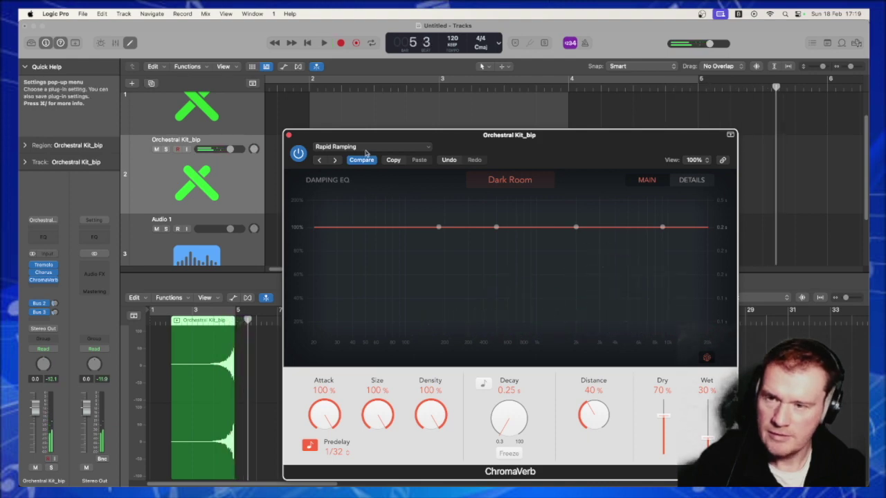
- Switch ChromaVerb to the Staccato Synth Air preset and audition it
click(367, 149)
mouse_move(471, 388)
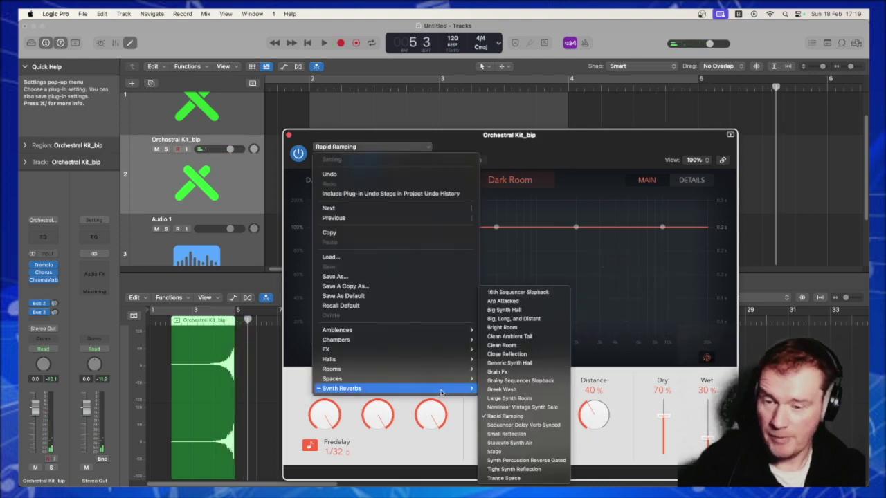
click(532, 440)
key(space)
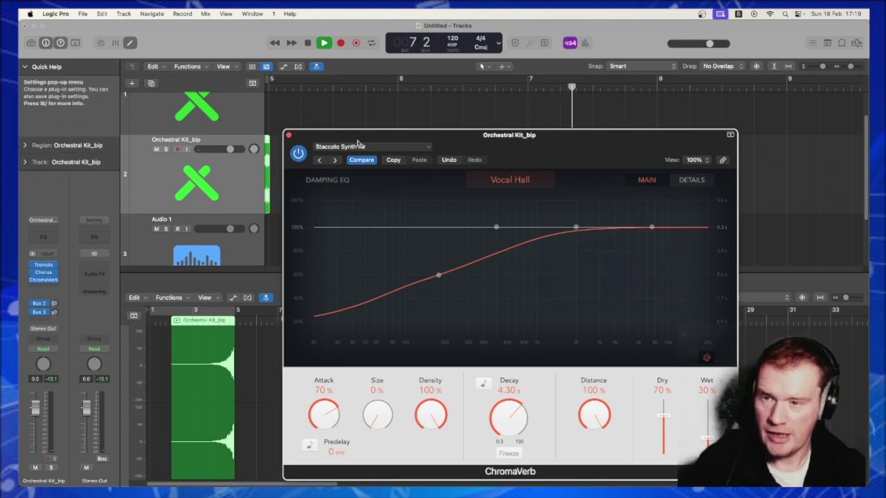
key(space)
click(288, 135)
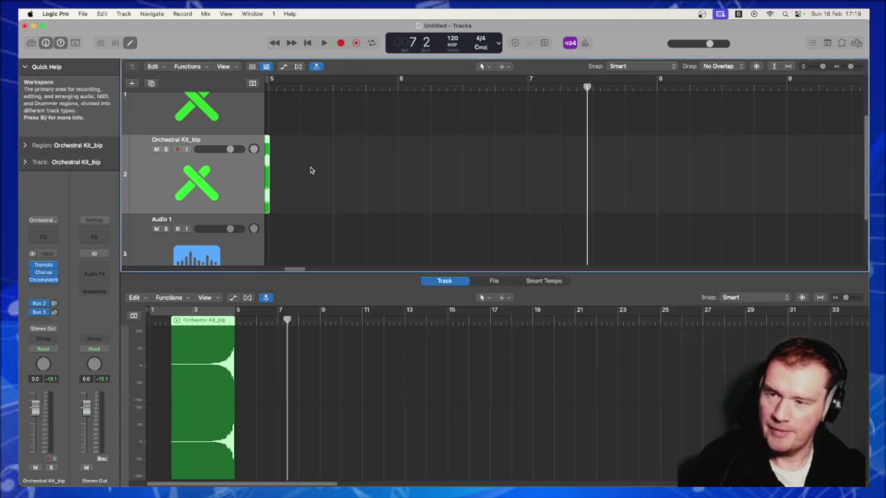
- Select the Orchestral Kit and Orchestral Kit_bip tracks and delete both along with their regions
drag(290, 271, 275, 270)
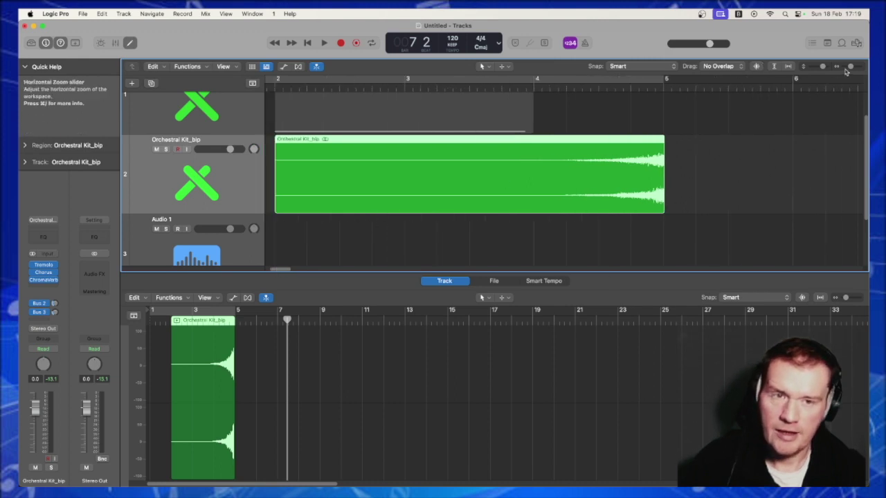
drag(852, 68, 810, 69)
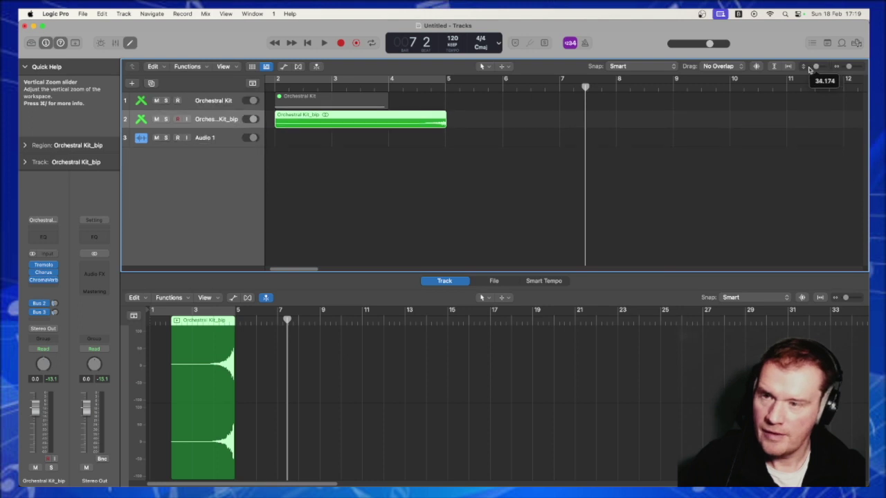
click(214, 142)
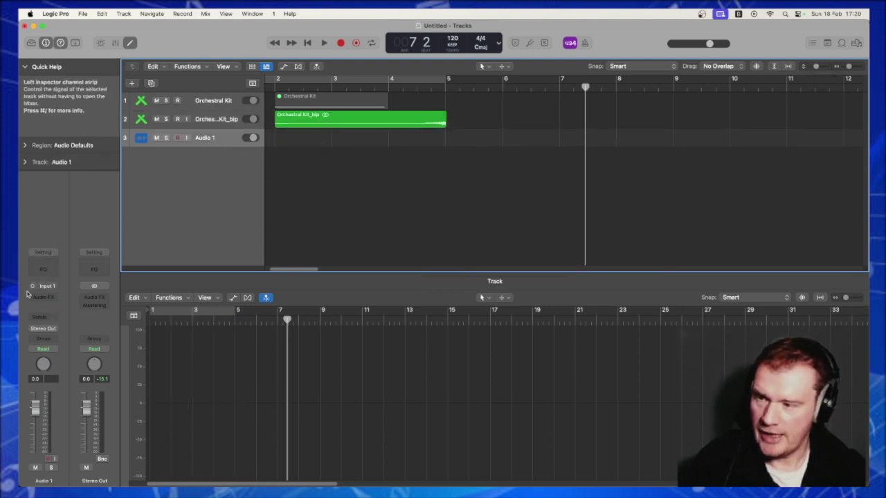
click(192, 98)
shift+click(204, 119)
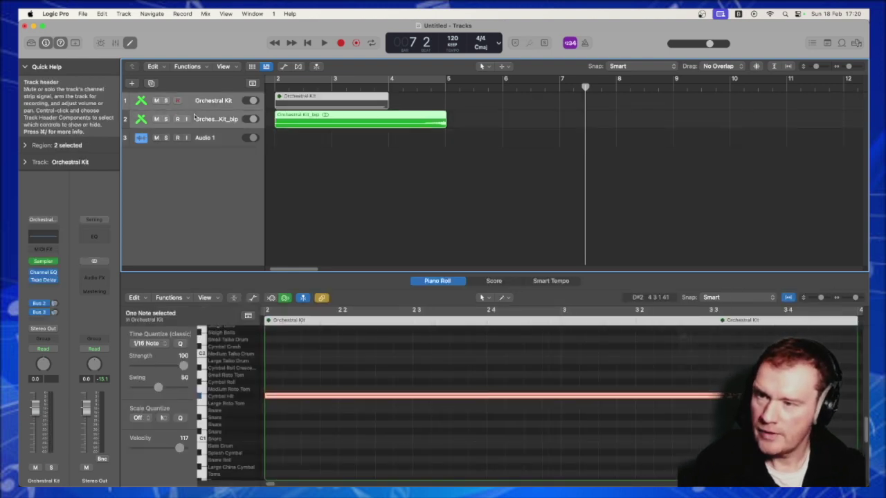
right_click(199, 115)
click(221, 190)
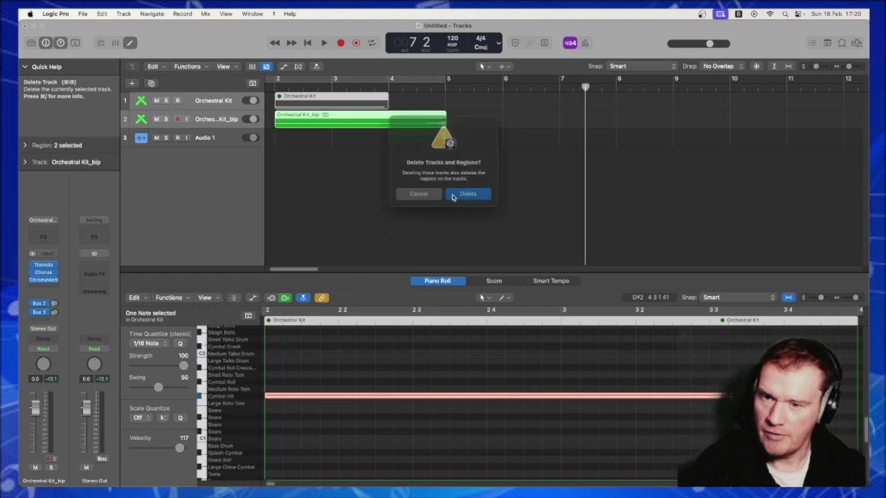
click(470, 196)
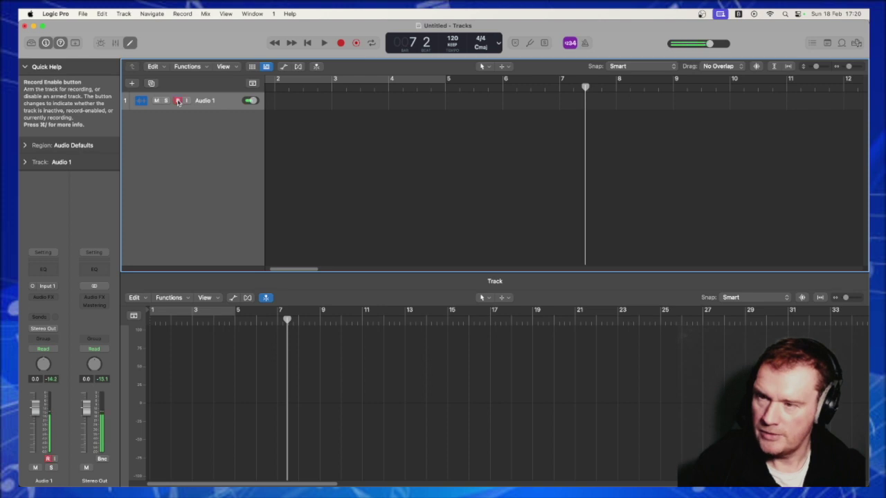
key(Return)
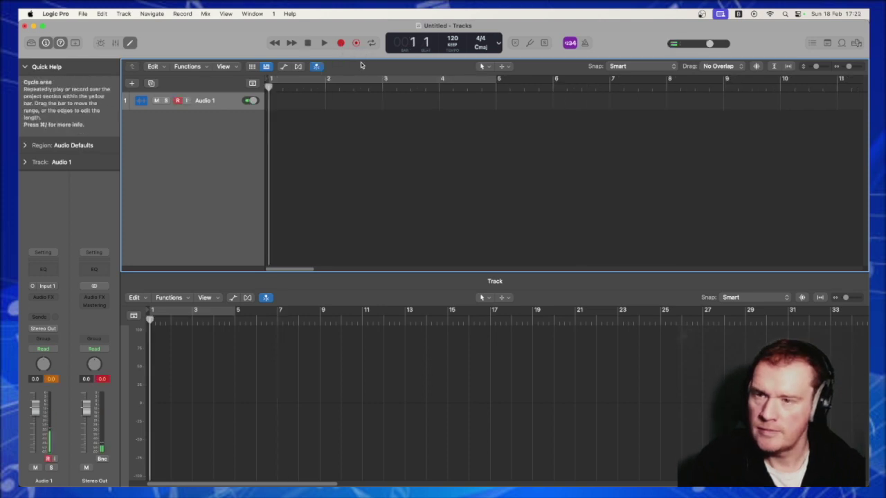
- Record four percussive hits onto Audio 1, spanning bar 1 to bar 7
click(342, 43)
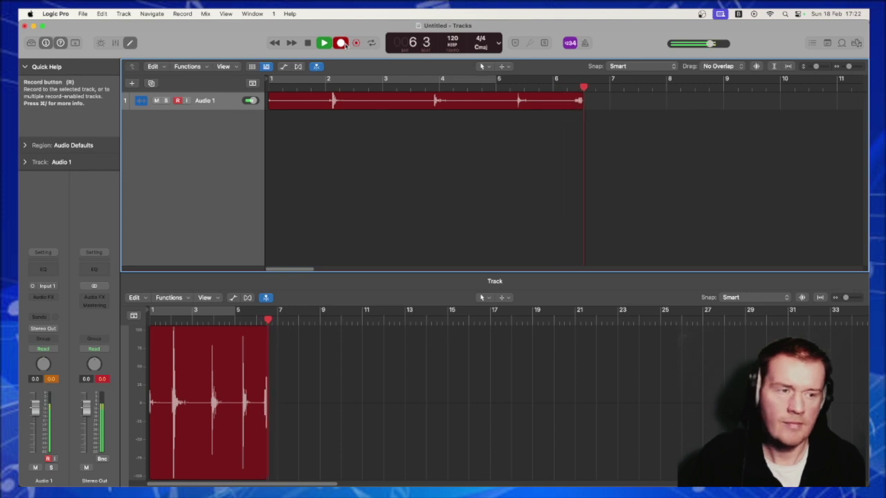
click(304, 45)
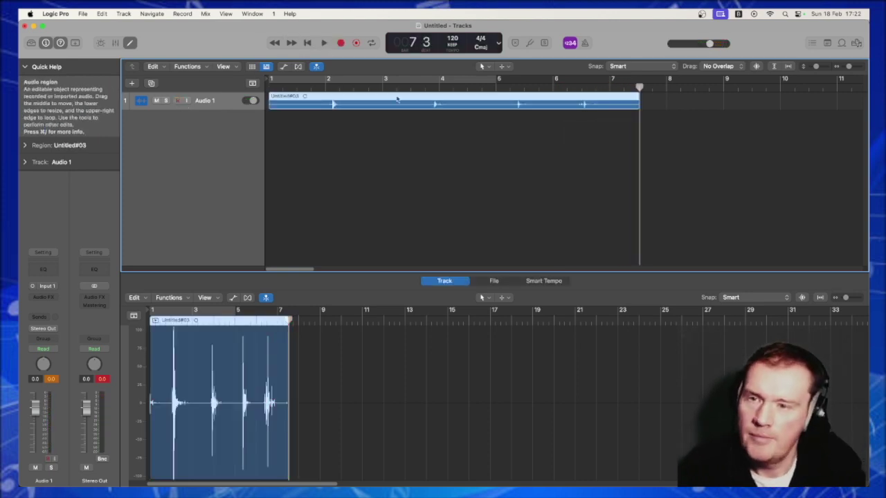
- Play back the new Audio 1 recording from near bar 2 and enlarge the track
click(322, 88)
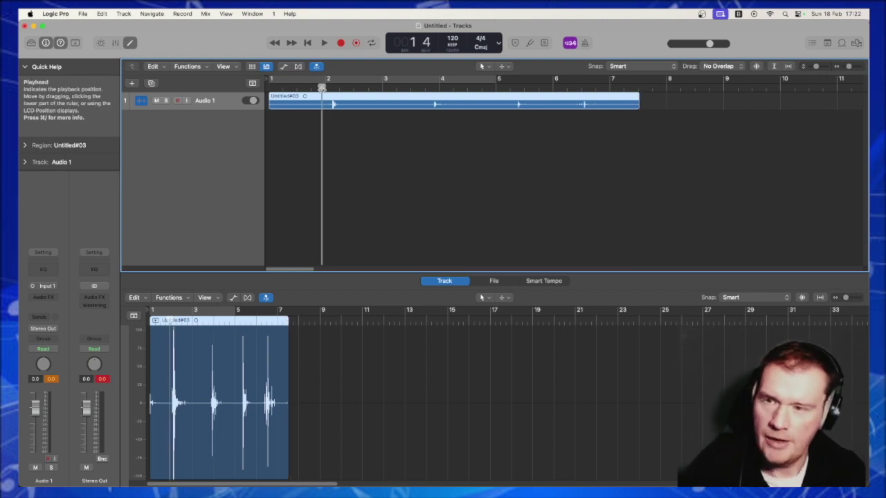
key(space)
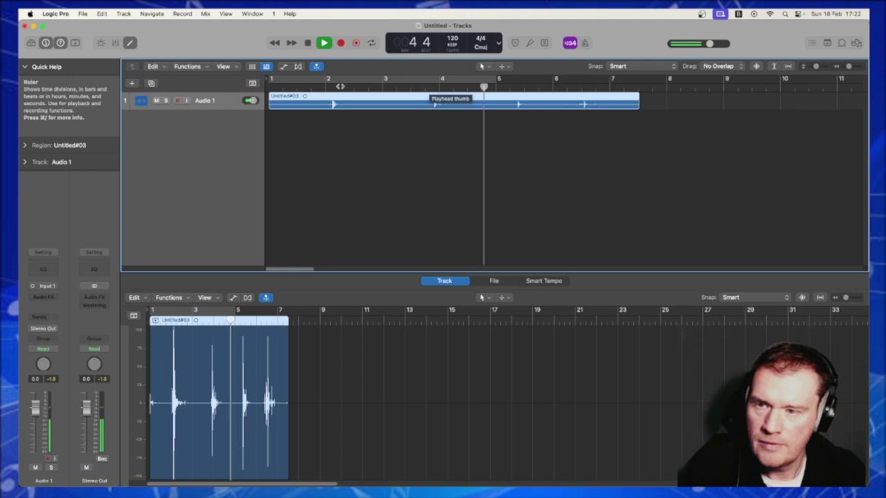
click(323, 86)
key(space)
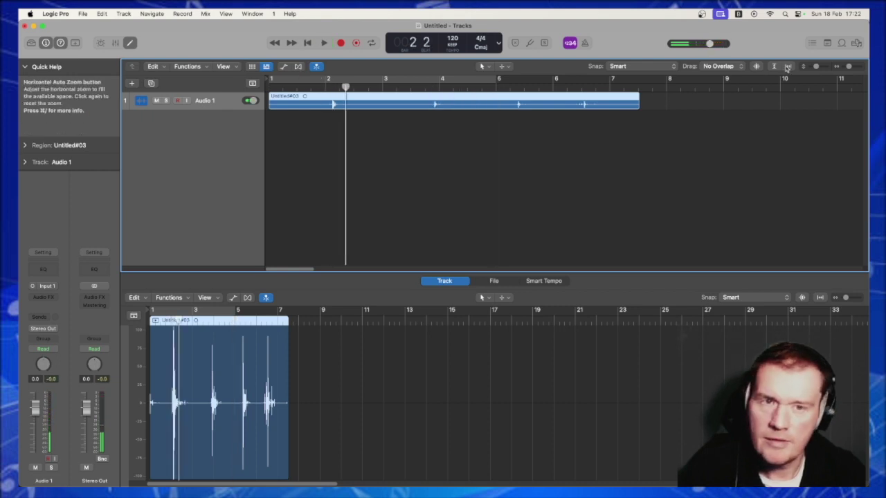
drag(816, 67, 821, 67)
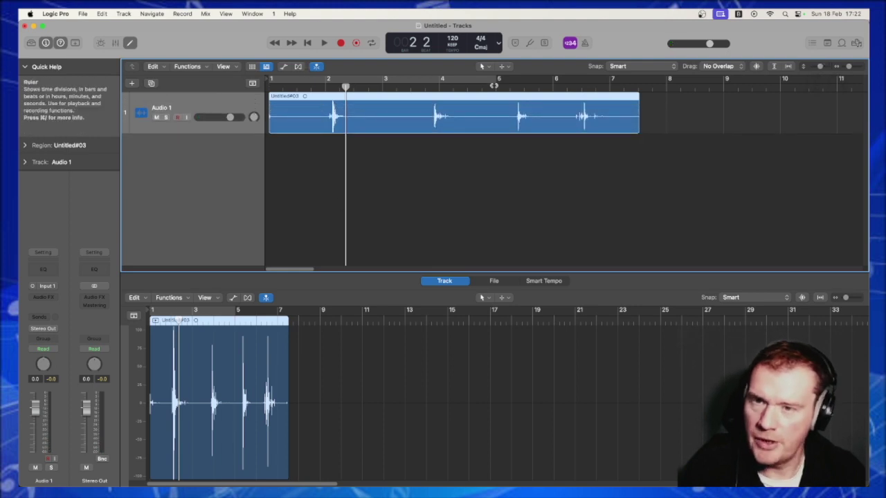
- Split the recording with the Scissors tool before and after each of the four hits
click(491, 67)
click(499, 118)
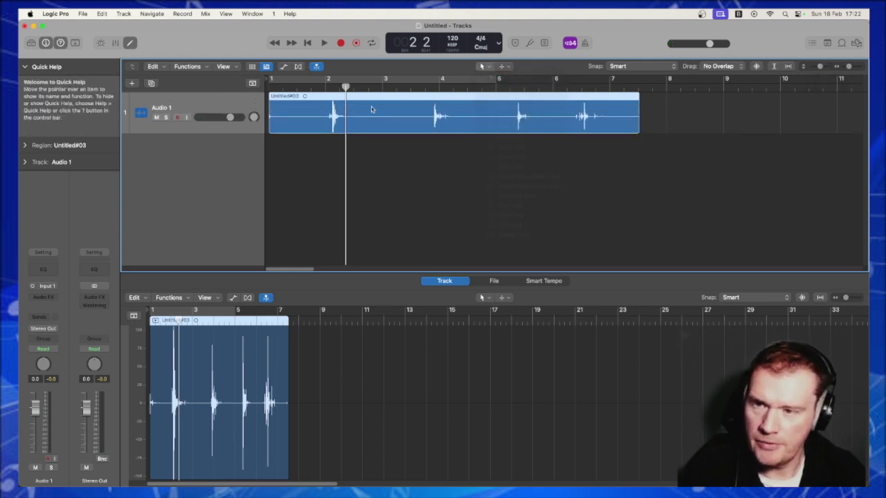
click(329, 115)
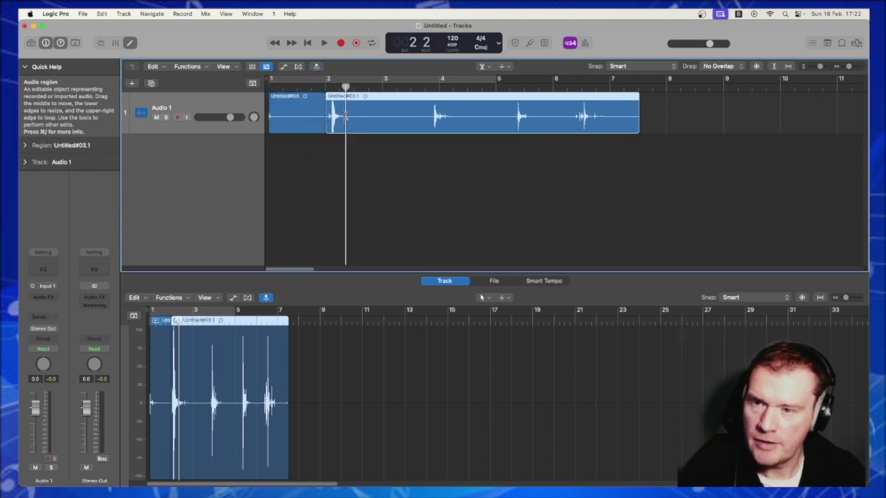
click(369, 114)
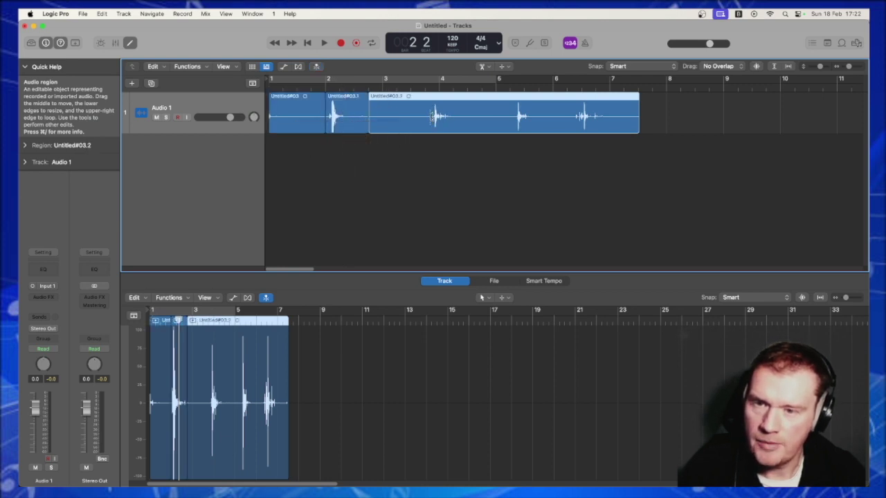
click(433, 116)
click(475, 116)
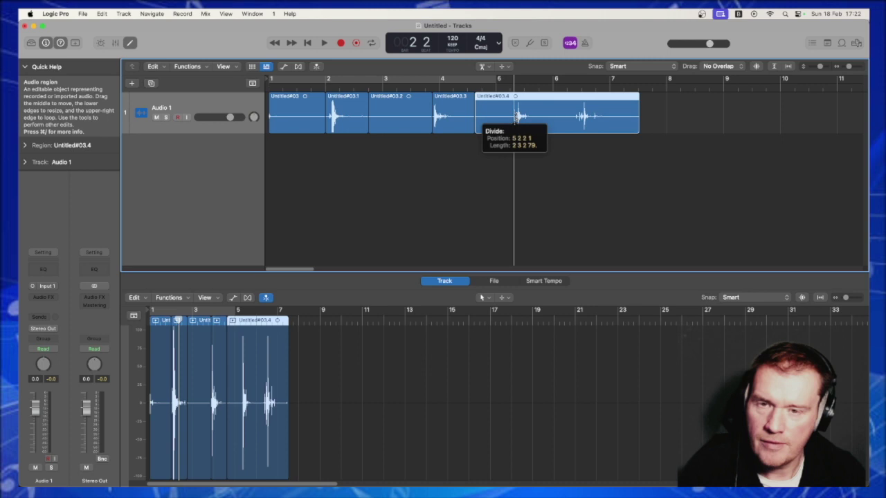
click(515, 117)
click(561, 117)
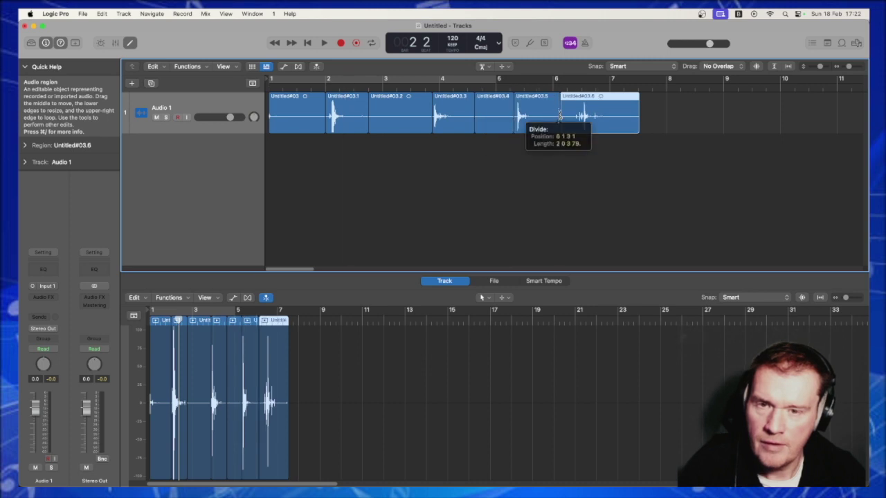
click(624, 114)
- Delete the silent pieces, nudge Untitled#03.6 later, and drag Untitled#03.1 onto a new Quick Sampler track
click(485, 66)
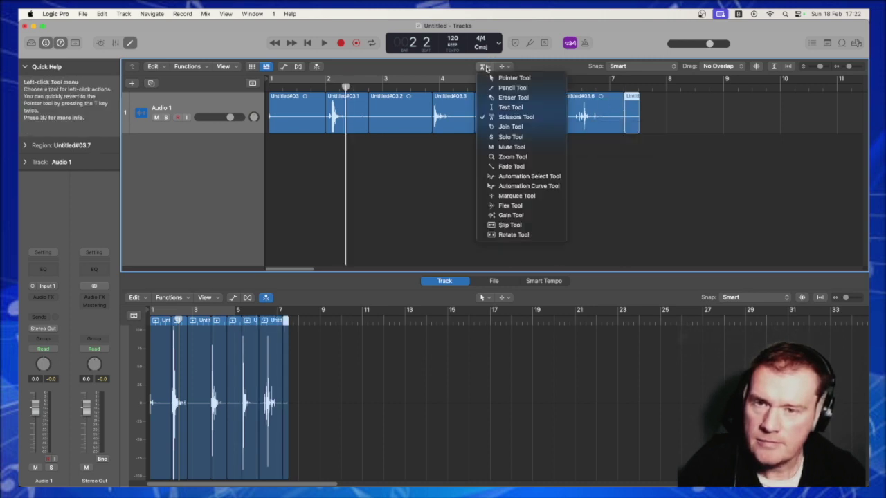
click(508, 81)
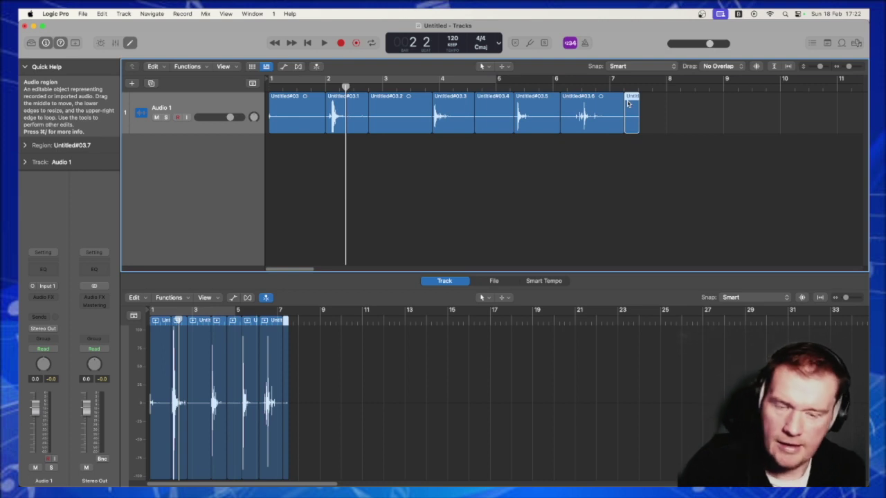
key(Delete)
click(292, 106)
key(Delete)
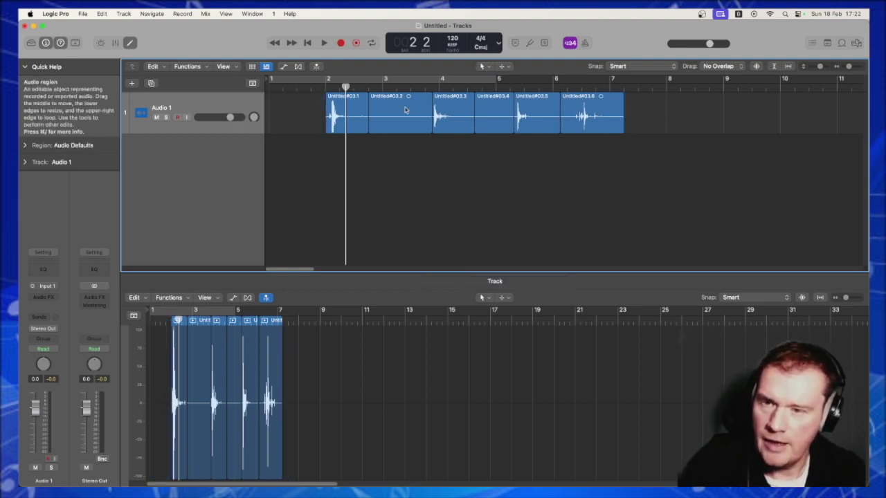
click(405, 111)
key(Delete)
click(494, 113)
key(Delete)
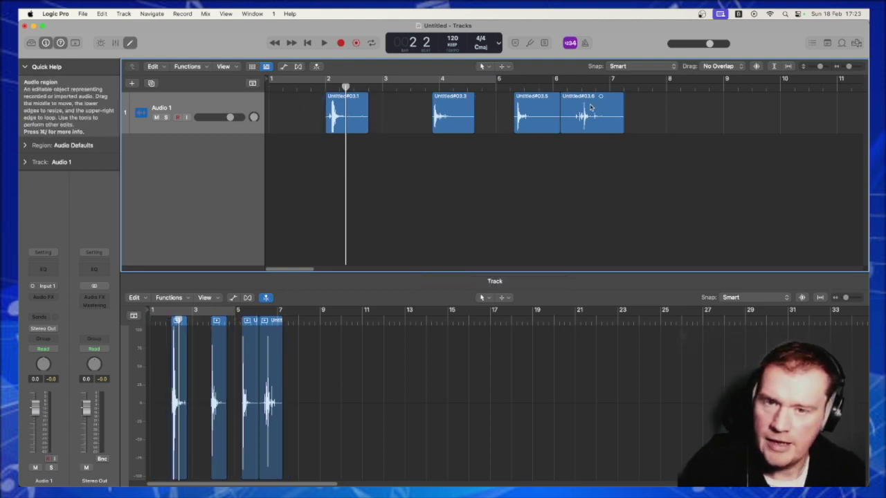
drag(590, 107, 605, 108)
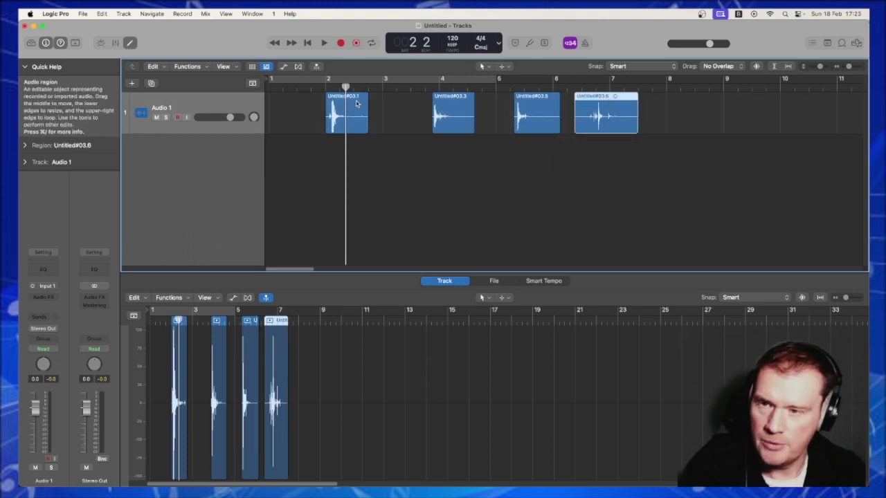
click(356, 103)
drag(349, 101, 132, 137)
- Load the cymbal sample into a new Quick Sampler track and trim it to 0.257–0.642 s
click(178, 157)
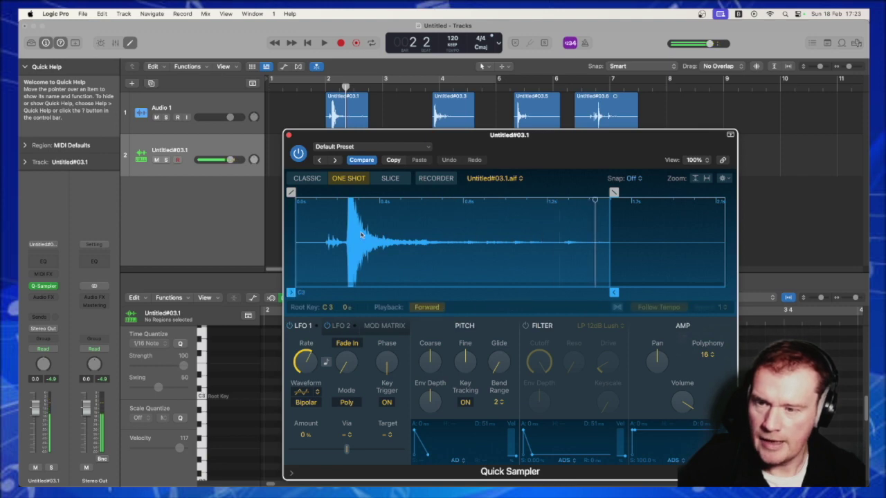
drag(291, 292, 343, 292)
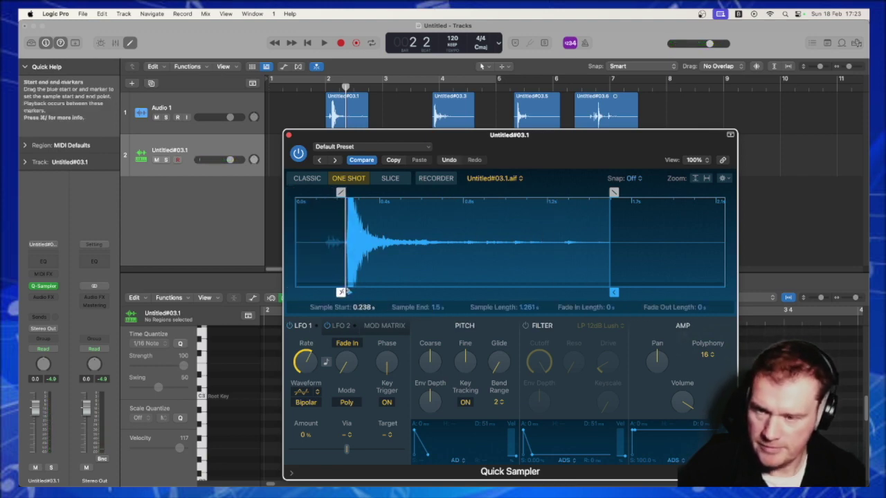
click(350, 235)
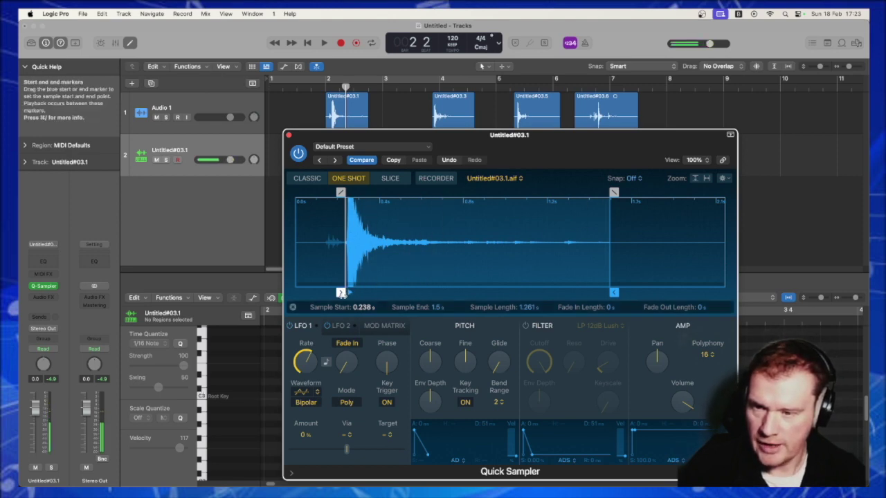
drag(341, 292, 348, 292)
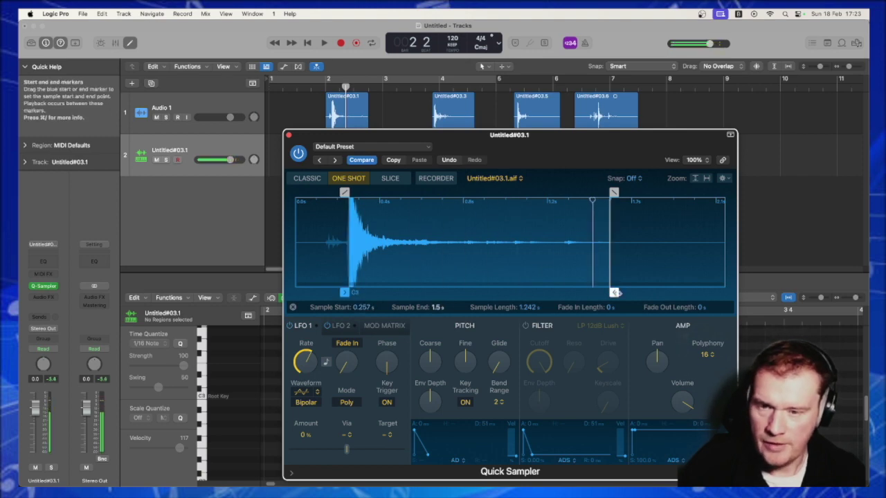
mouse_move(615, 291)
mouse_down()
mouse_move(419, 291)
mouse_move(361, 282)
mouse_move(385, 283)
mouse_move(356, 290)
mouse_move(437, 291)
mouse_up()
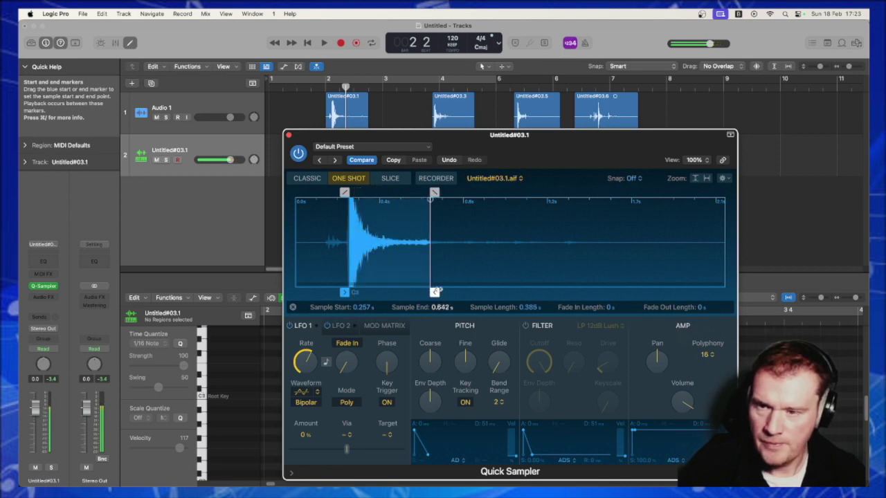
click(307, 178)
- Set the loop to Forward and drag the loop end so it loops 0.257–0.319 s
click(488, 307)
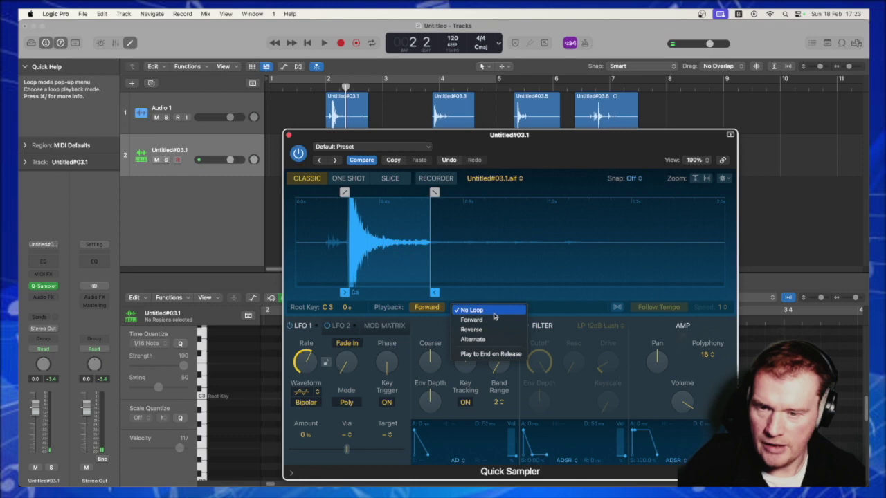
click(494, 320)
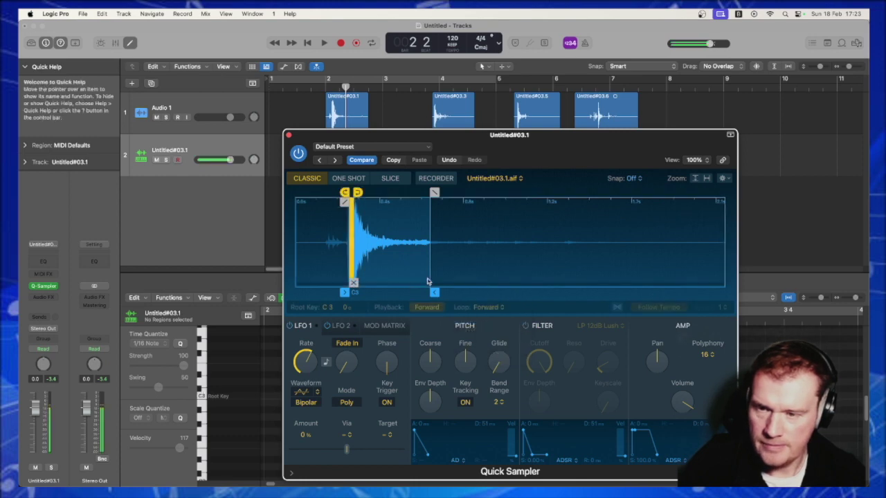
mouse_move(357, 192)
mouse_down()
mouse_move(416, 193)
mouse_move(390, 208)
mouse_move(363, 246)
mouse_move(387, 205)
mouse_up()
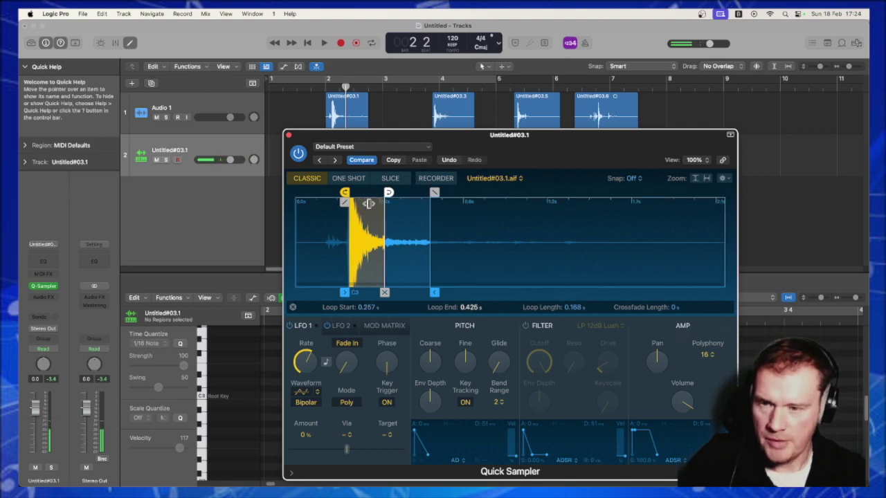
drag(389, 192, 370, 193)
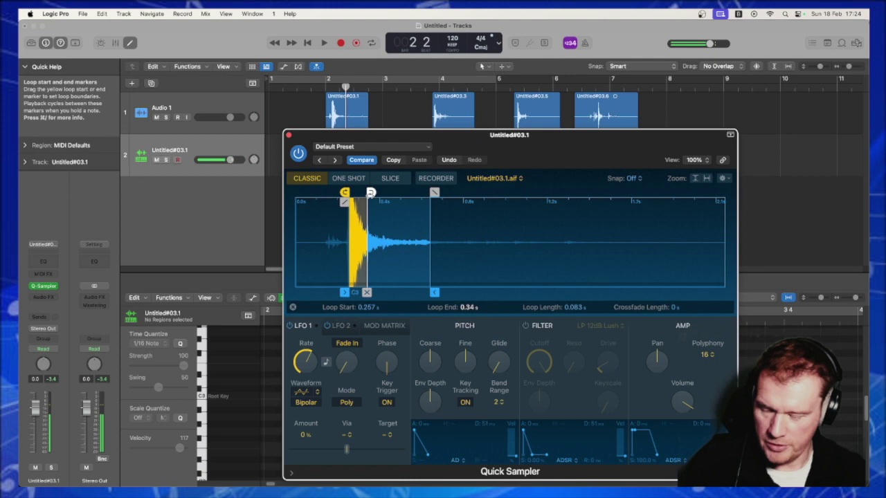
drag(370, 193, 366, 193)
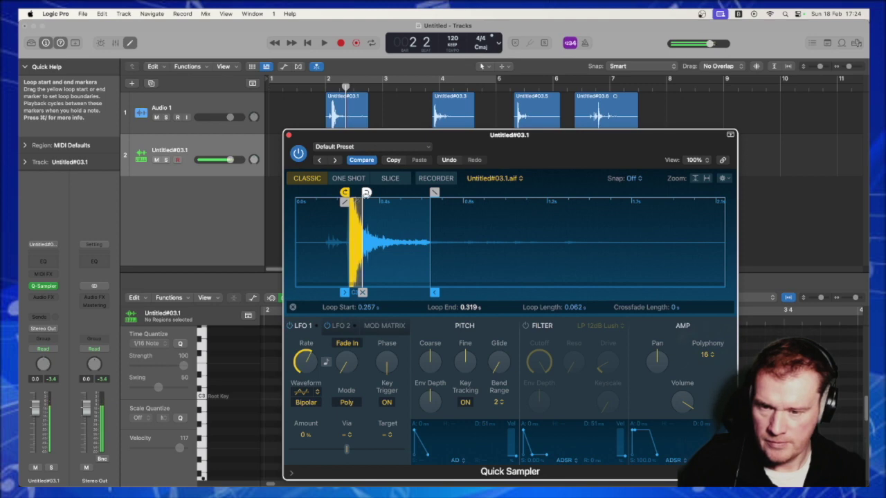
click(398, 329)
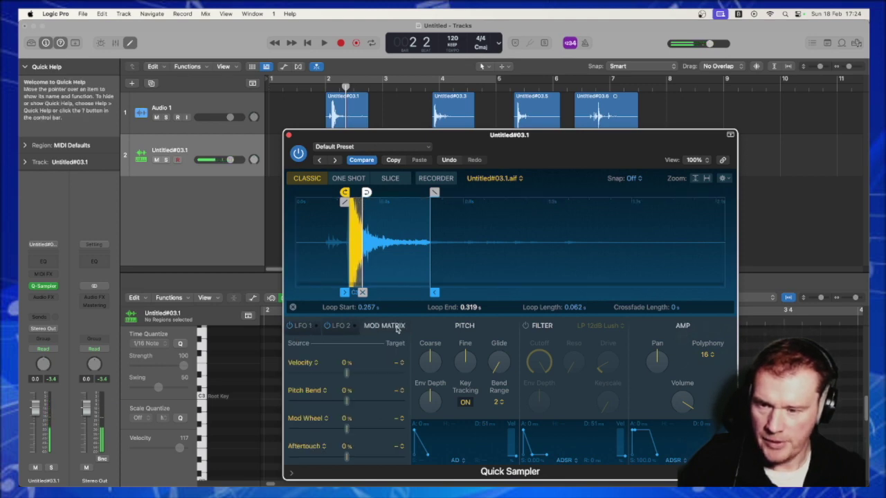
- In the mod matrix, set the Mod Wheel row's target to Pitch with an amount of 1200
click(401, 420)
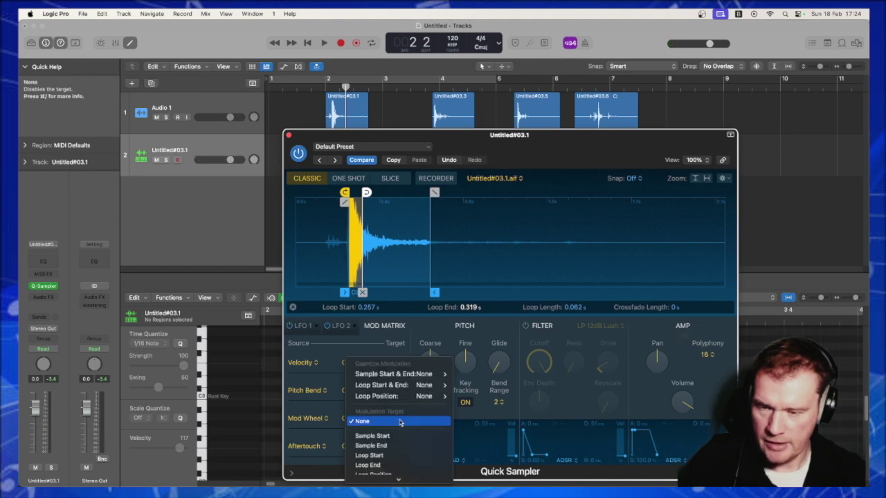
scroll(400, 422, down, 3)
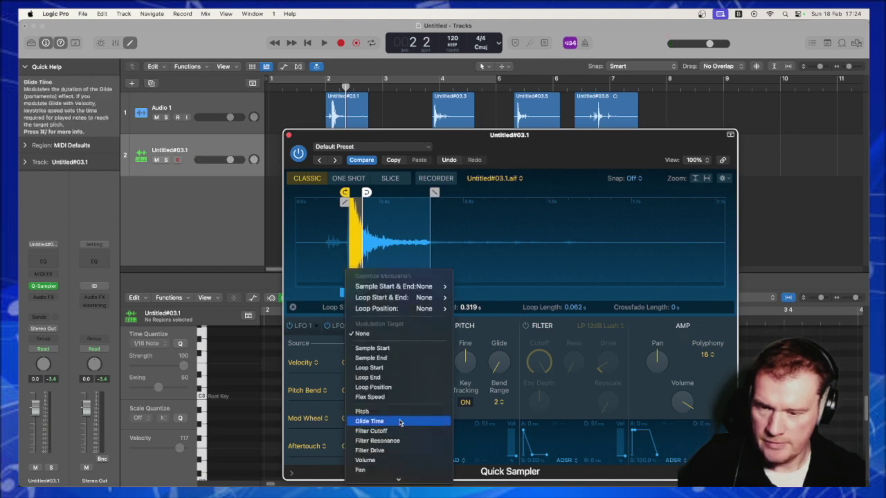
click(401, 411)
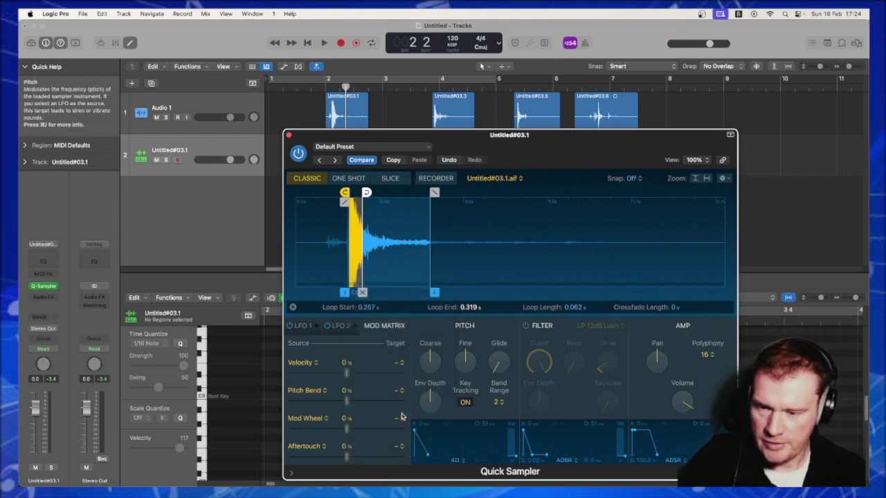
drag(346, 429, 405, 430)
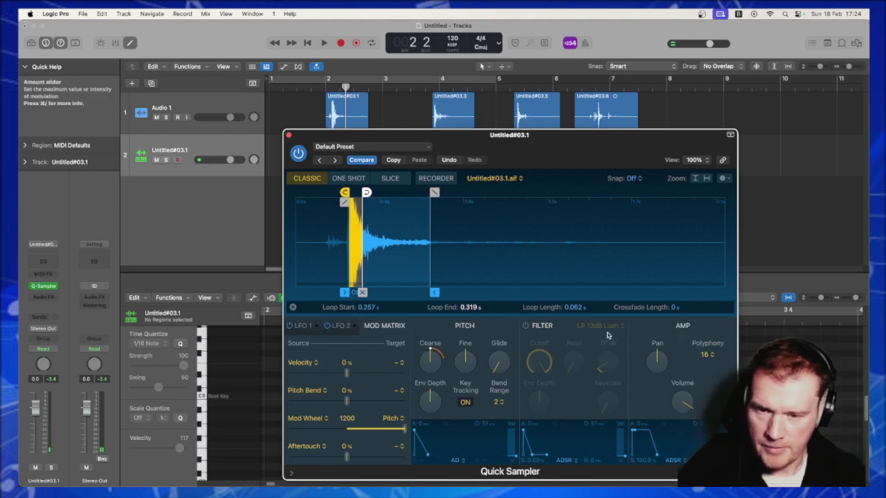
- Turn on the filter and route a Mod Wheel row to Filter Cutoff at +100%
click(541, 355)
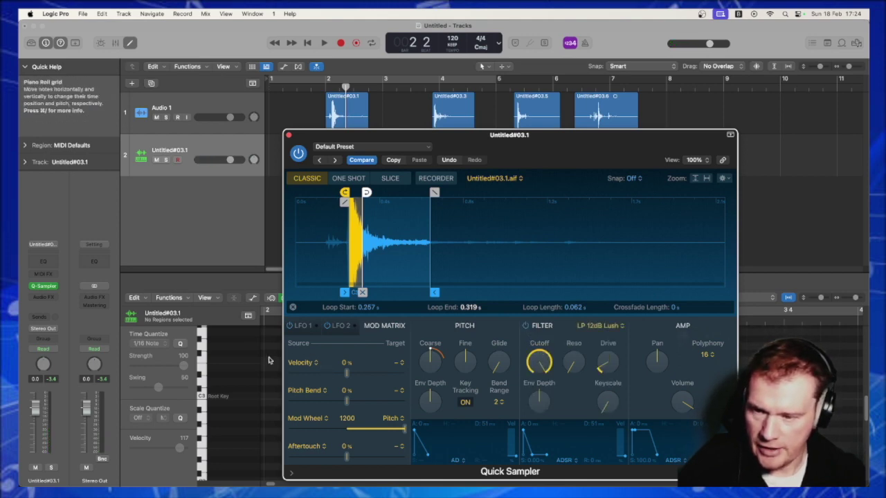
click(315, 363)
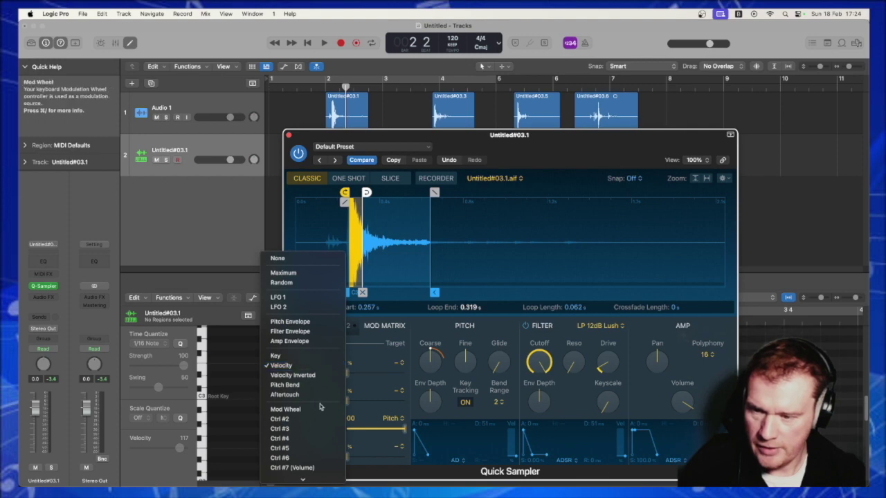
click(373, 388)
click(402, 364)
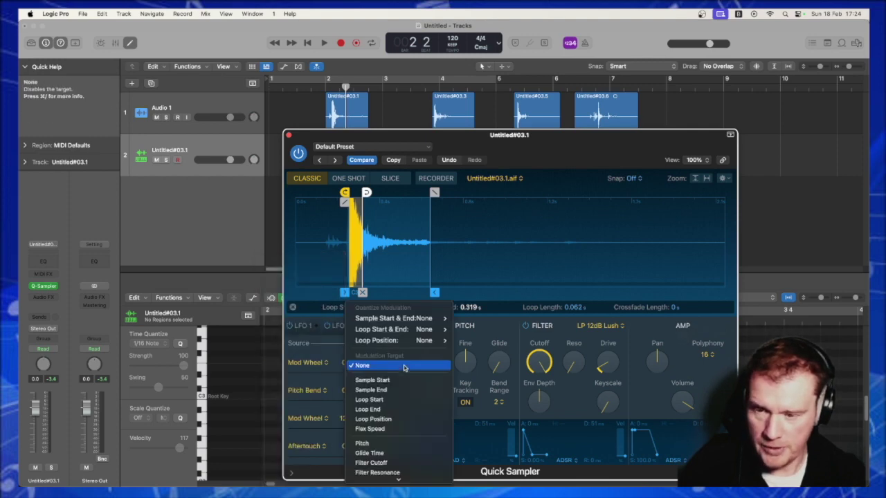
scroll(404, 368, down, 4)
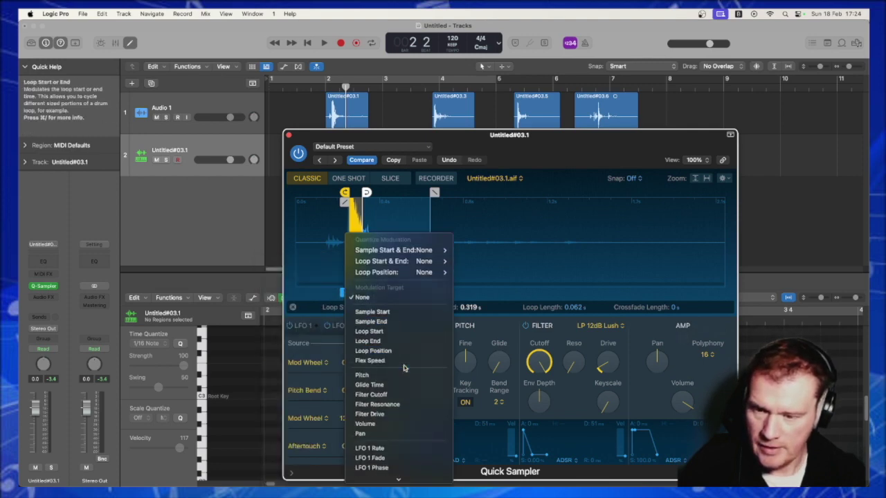
click(403, 394)
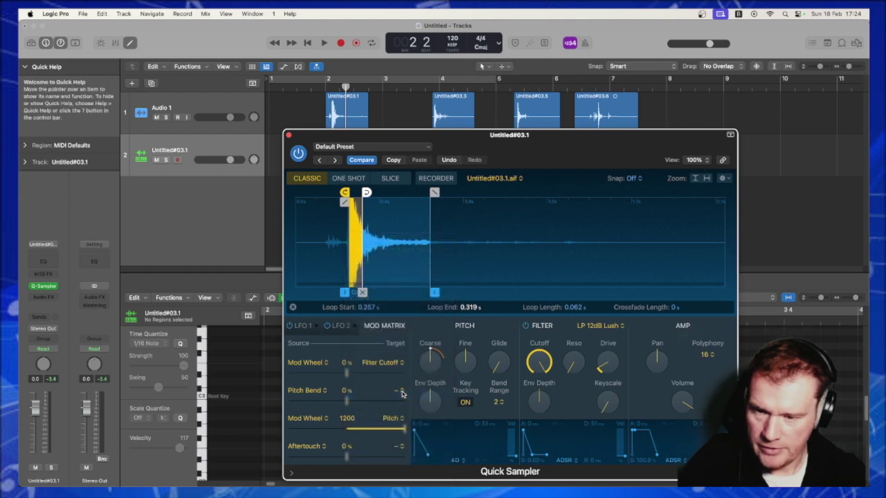
drag(347, 373, 416, 376)
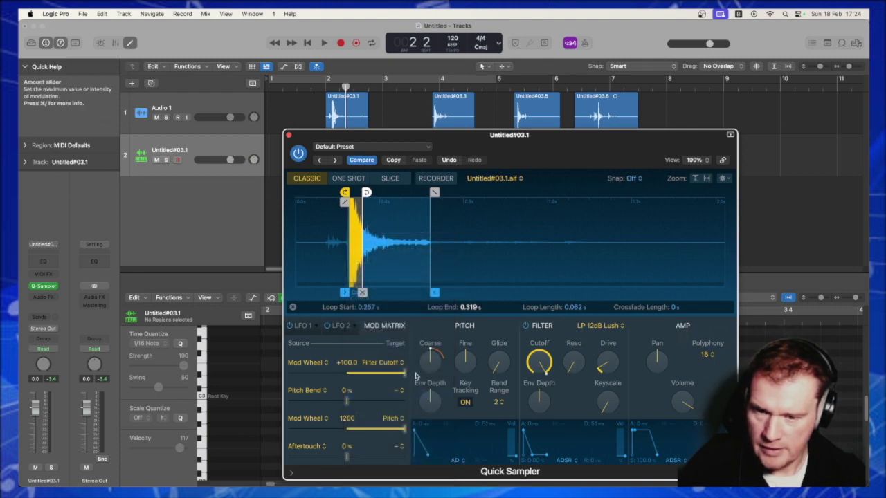
- Lower the filter cutoff to about 39.7%, reduce the Mod Wheel cutoff amount to +54%, and close Quick Sampler
drag(539, 361, 567, 433)
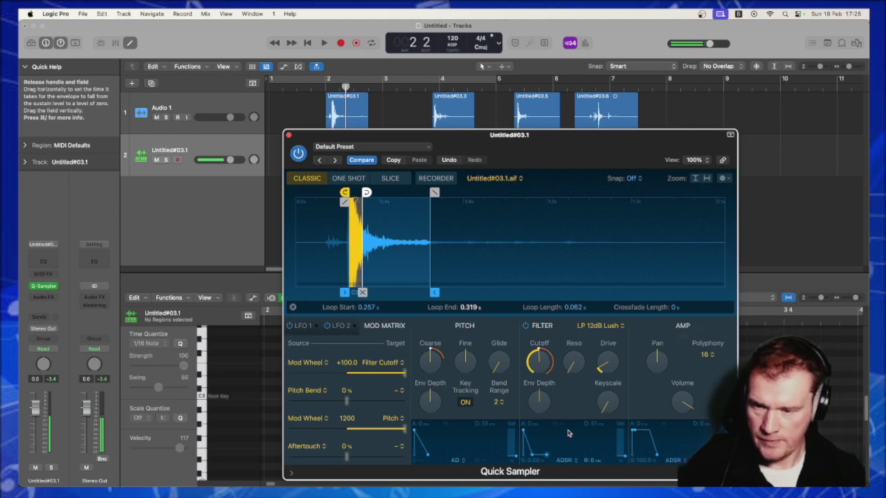
drag(405, 375, 381, 377)
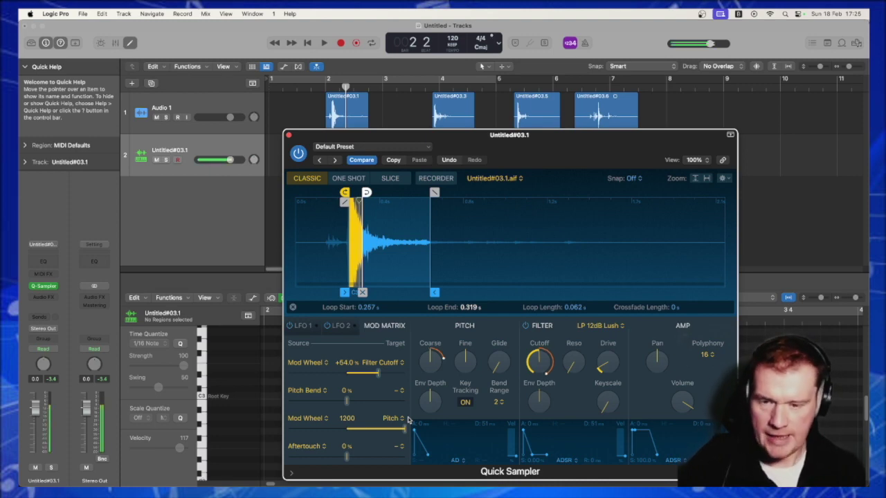
click(288, 135)
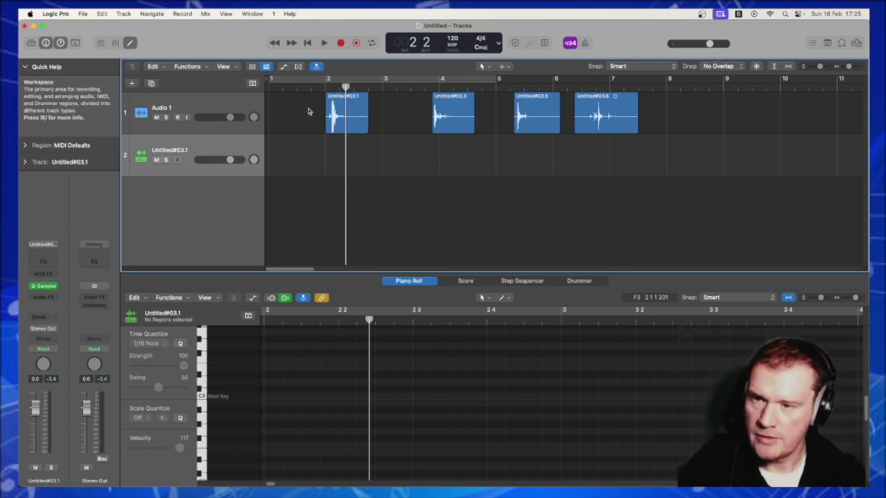
- Move the four Audio 1 regions to bar 7 and record a short test take from the start
drag(307, 109, 686, 119)
drag(338, 99, 619, 101)
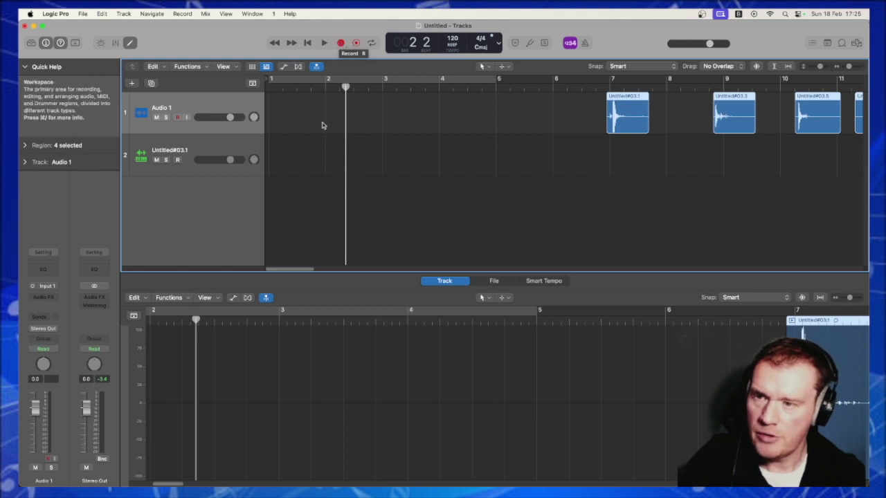
click(307, 43)
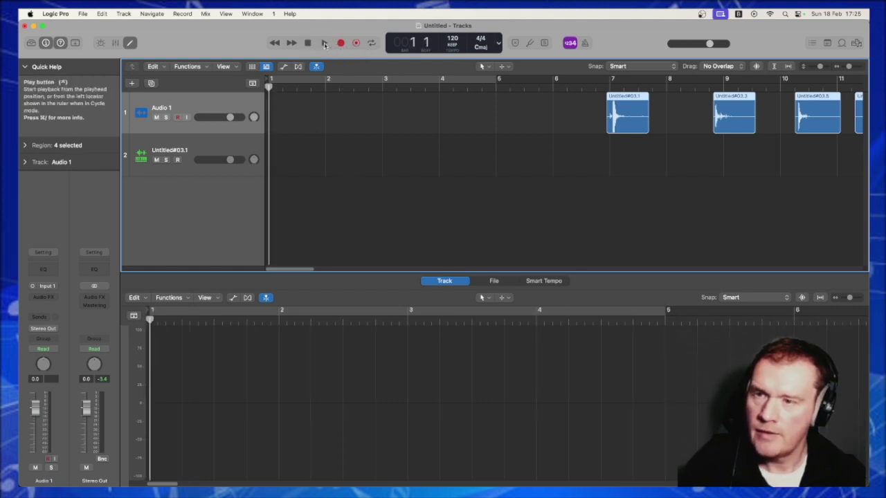
click(340, 43)
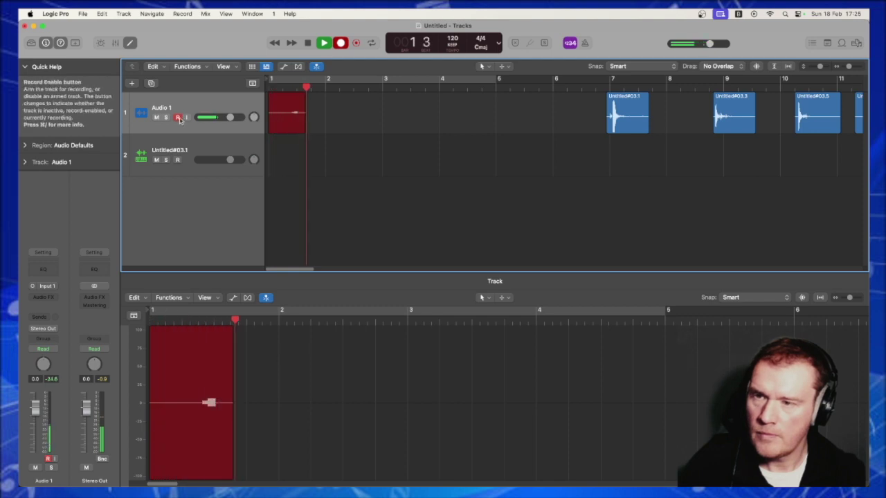
click(307, 43)
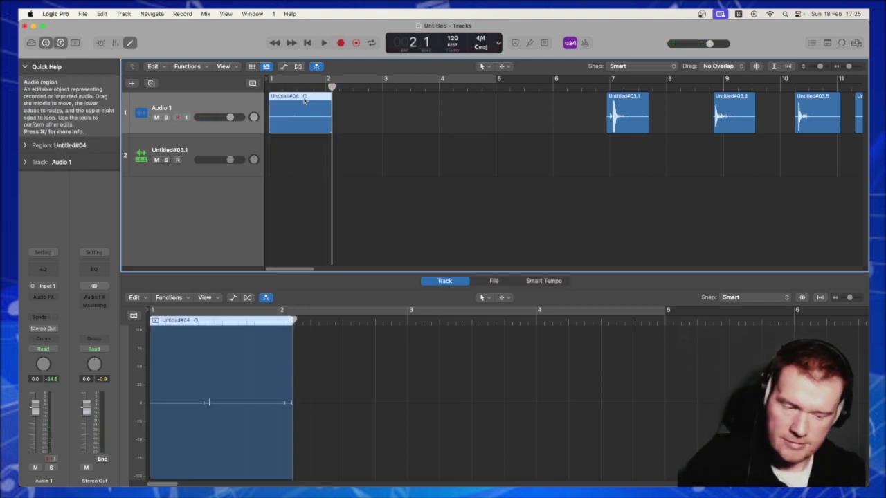
- Delete the Untitled#04 test recording and its audio file, then start recording on the Untitled#03.1 sampler track
key(Delete)
click(495, 196)
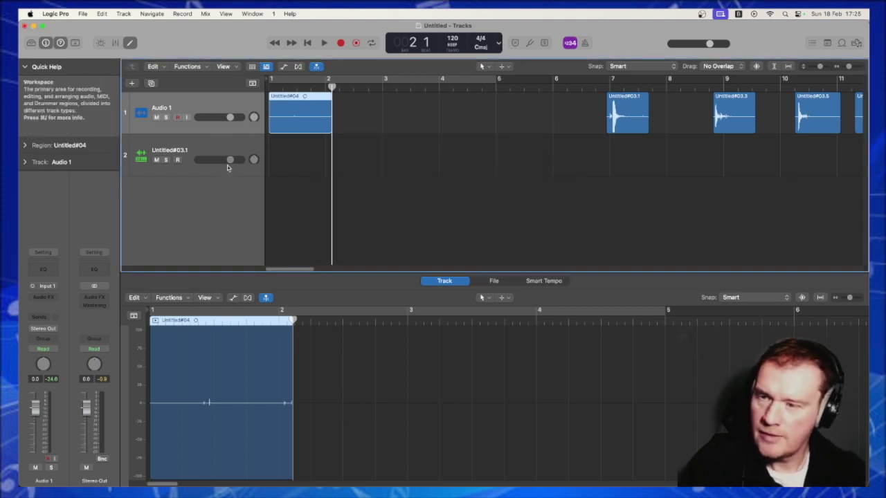
right_click(310, 101)
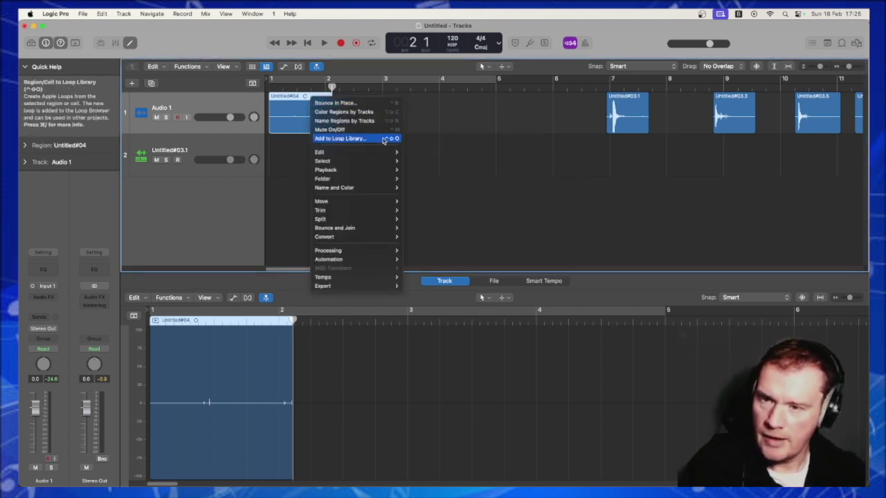
key(Escape)
key(Delete)
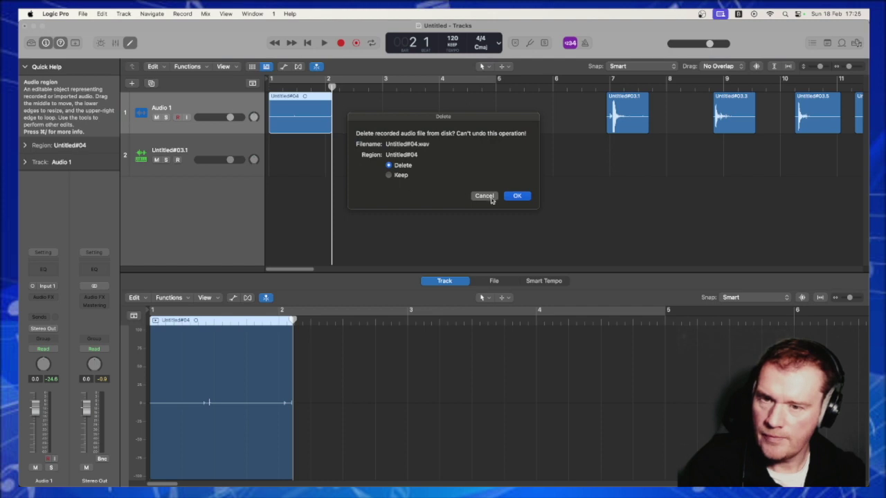
key(Return)
key(Down)
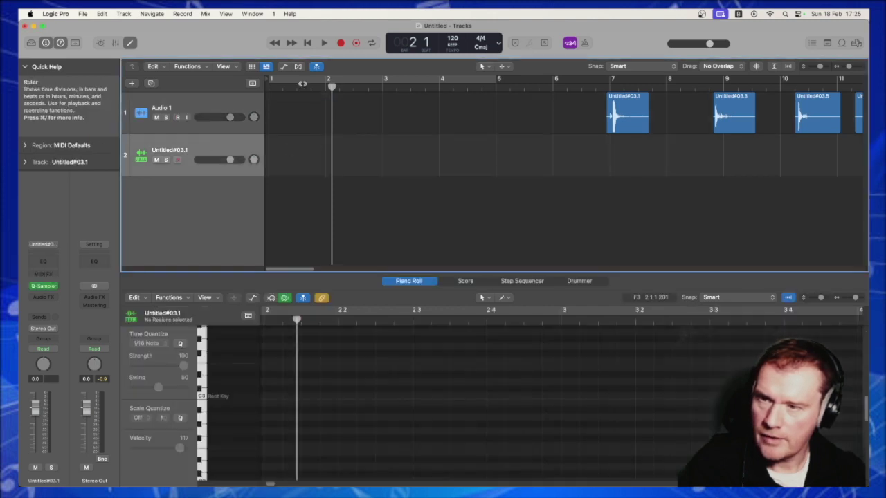
click(340, 43)
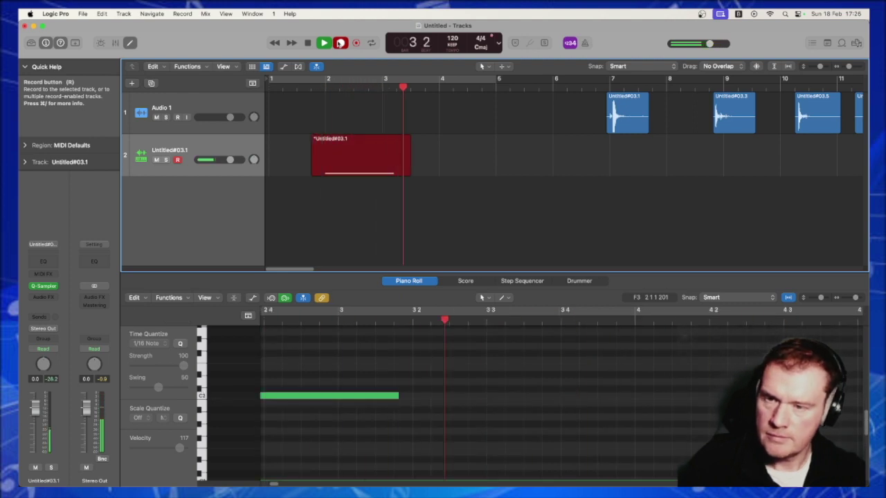
- Stop recording, shorten the held note, and trim the Untitled#03.1 MIDI region to end at bar 3
click(339, 43)
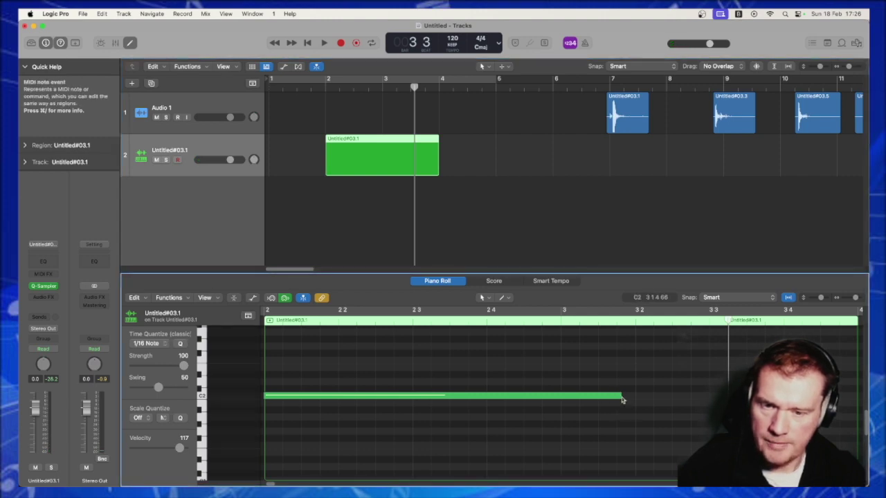
drag(621, 396, 560, 396)
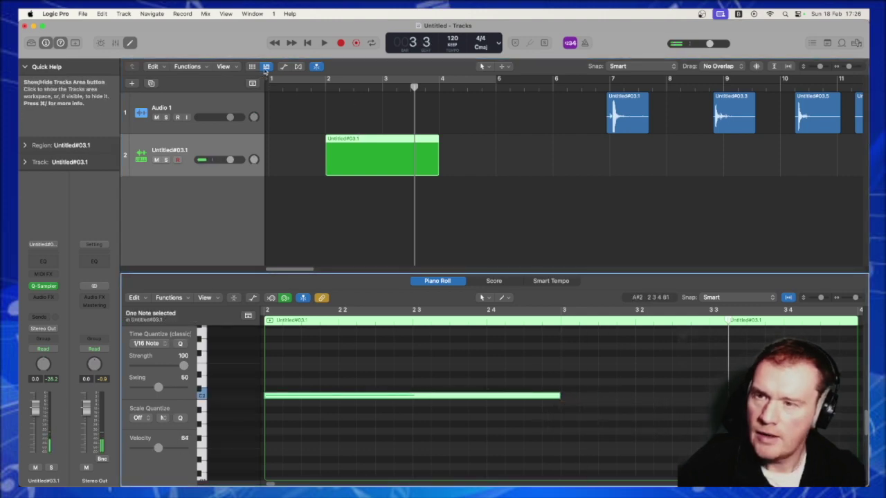
click(352, 431)
key(super+a)
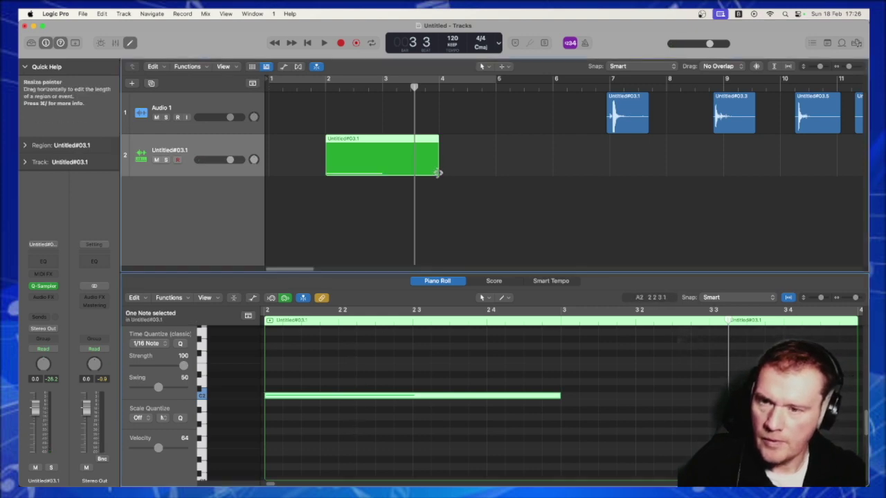
drag(437, 170, 382, 170)
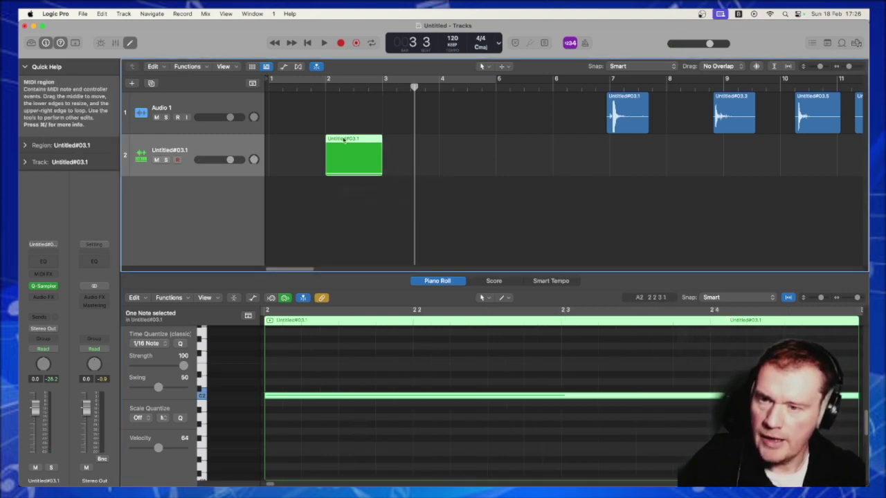
- Show automation and set track 2 to Region automation with Modulation as the parameter
click(284, 67)
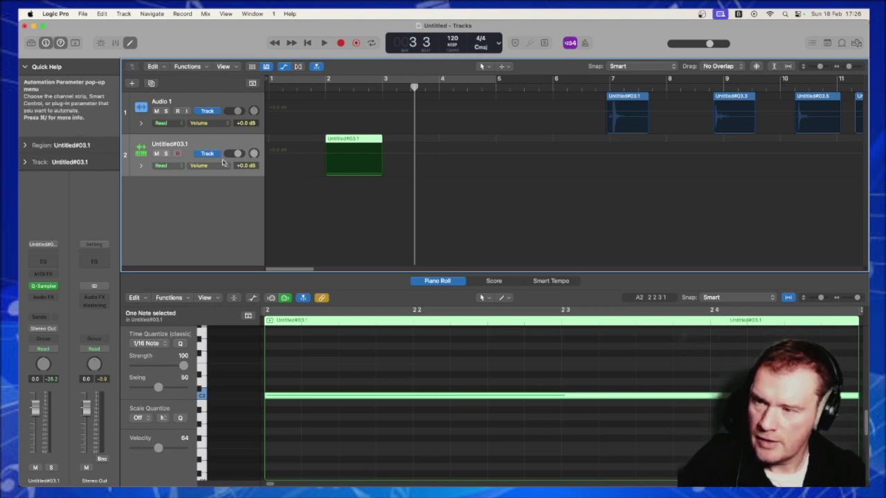
click(208, 153)
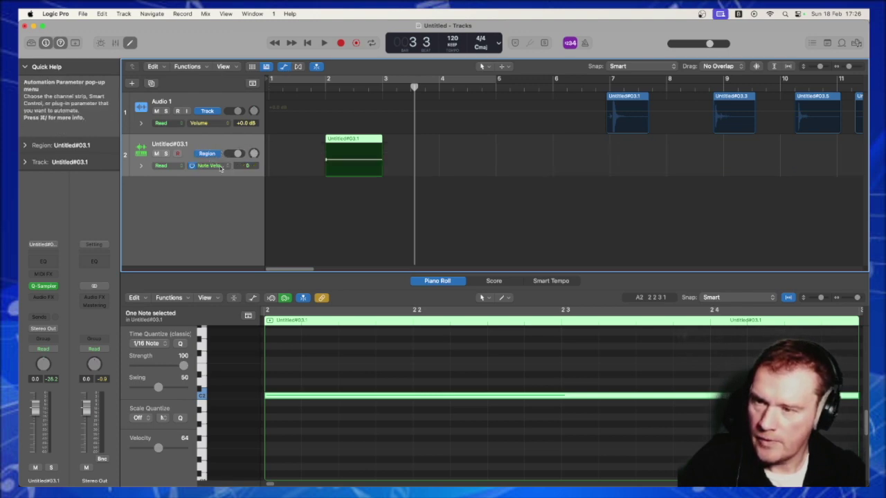
click(220, 167)
mouse_move(251, 227)
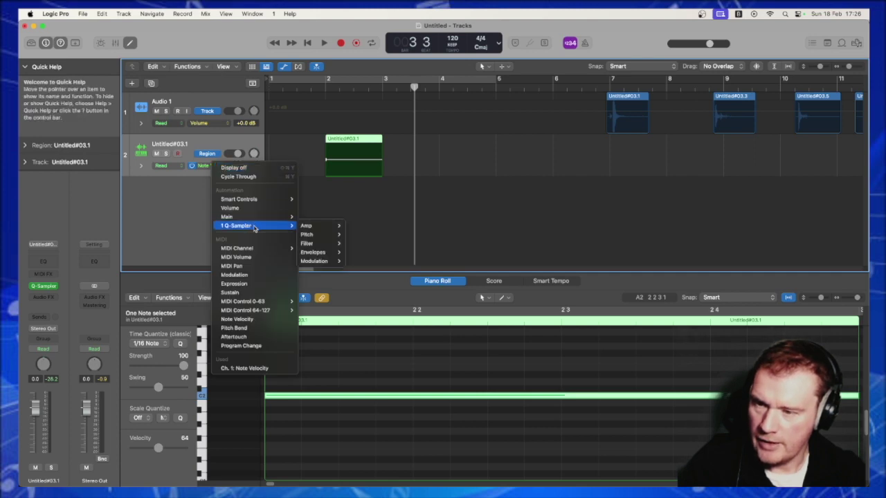
click(257, 275)
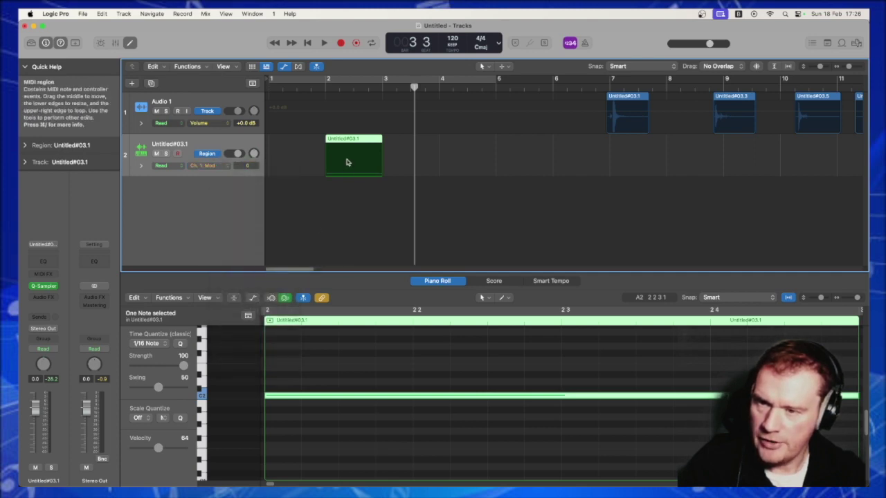
click(327, 175)
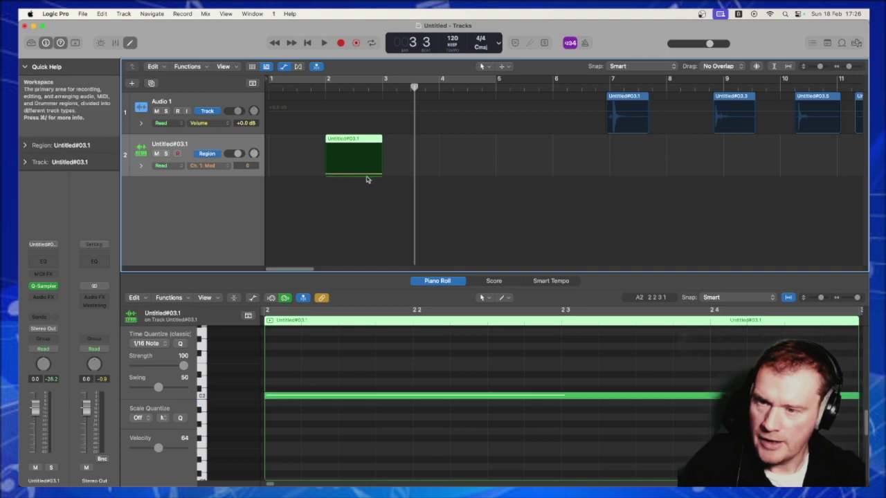
- Draw a modulation ramp rising to 127 across the region and audition it
drag(380, 174, 379, 144)
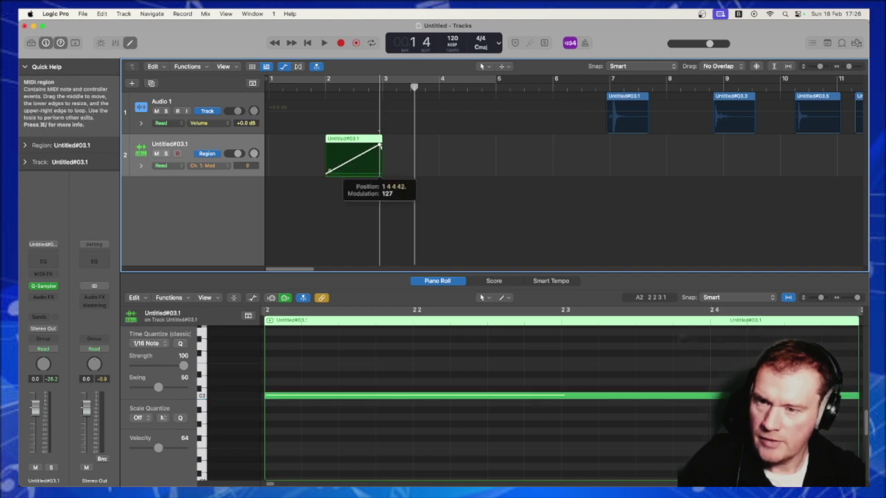
click(323, 89)
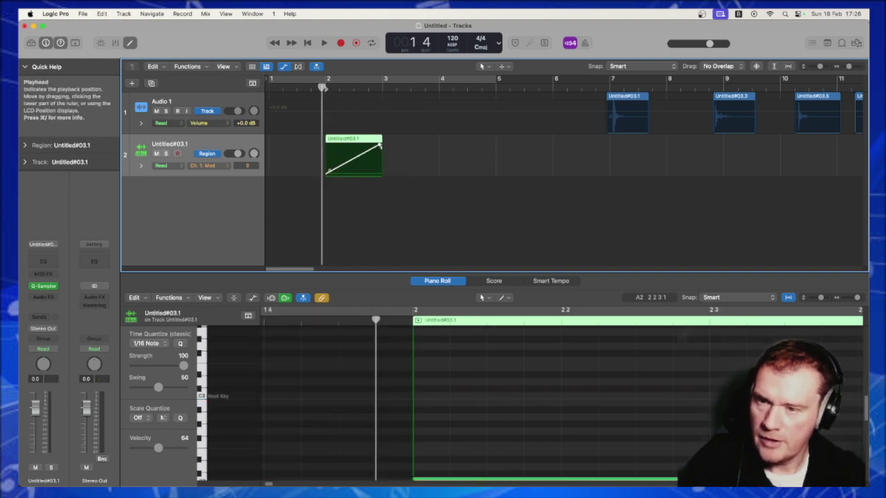
key(space)
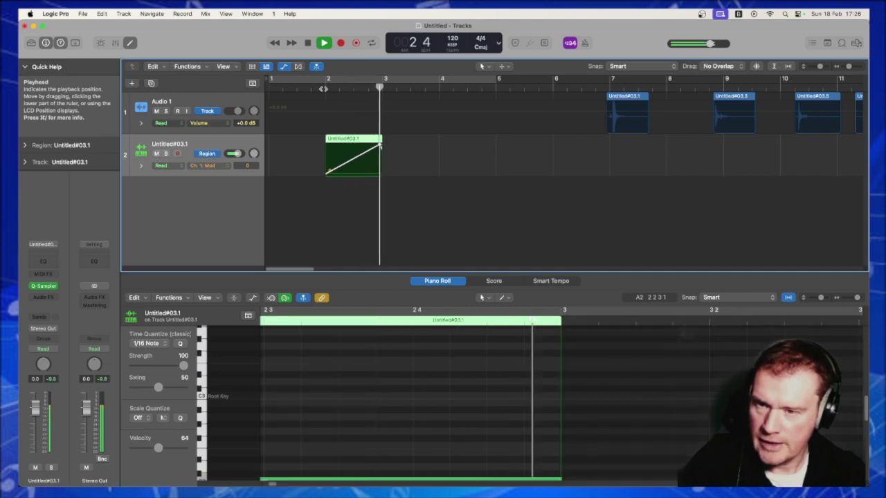
key(space)
drag(379, 146, 382, 143)
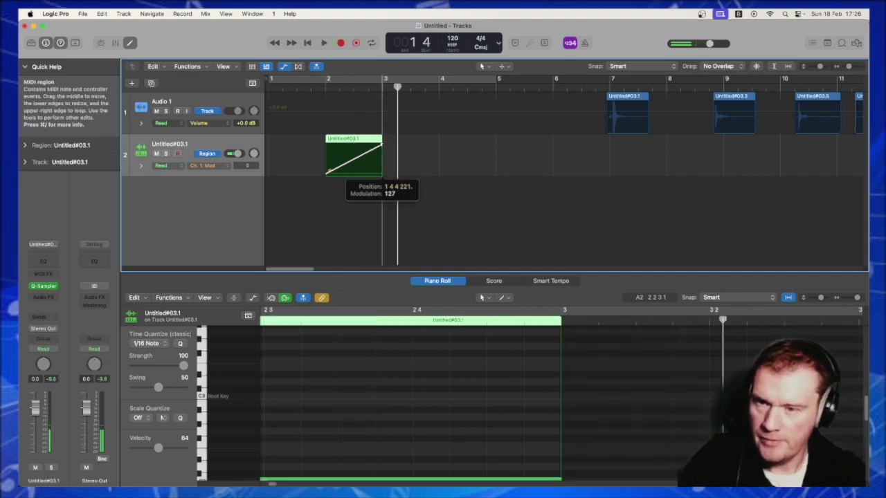
key(space)
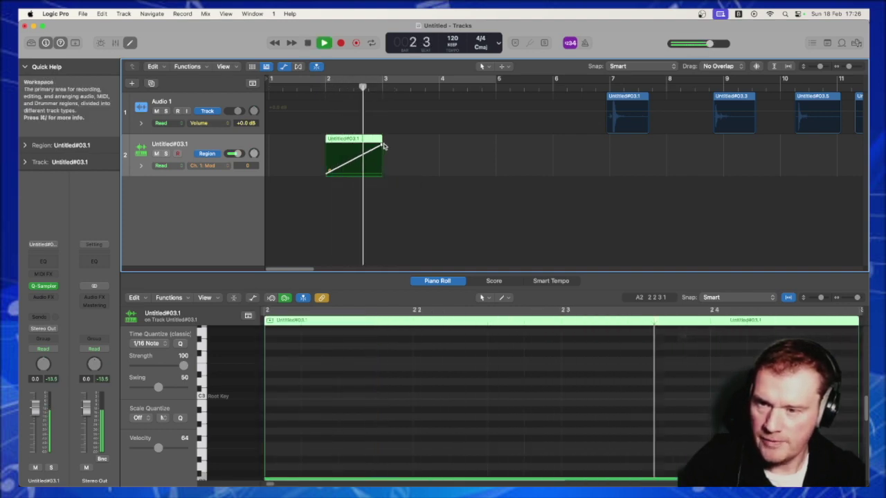
key(space)
click(315, 420)
- Transpose the region's note by 12 semitones and play it back from bar 2
scroll(315, 421, down, 2)
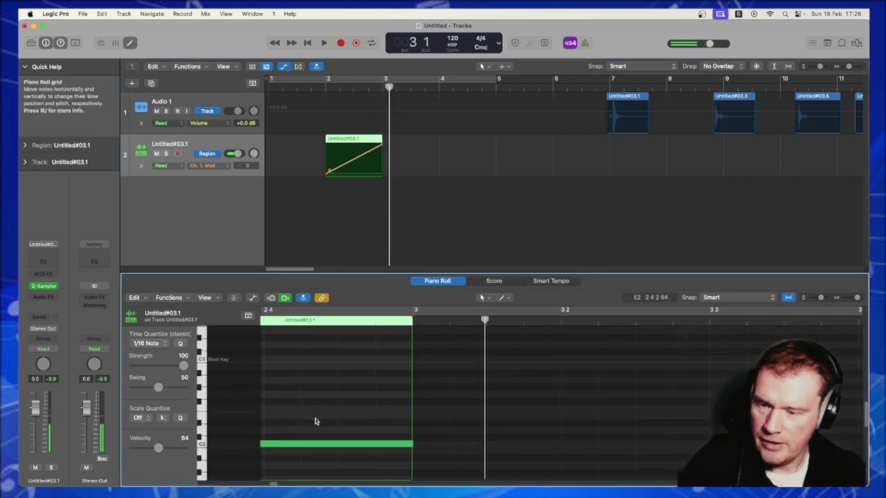
click(315, 444)
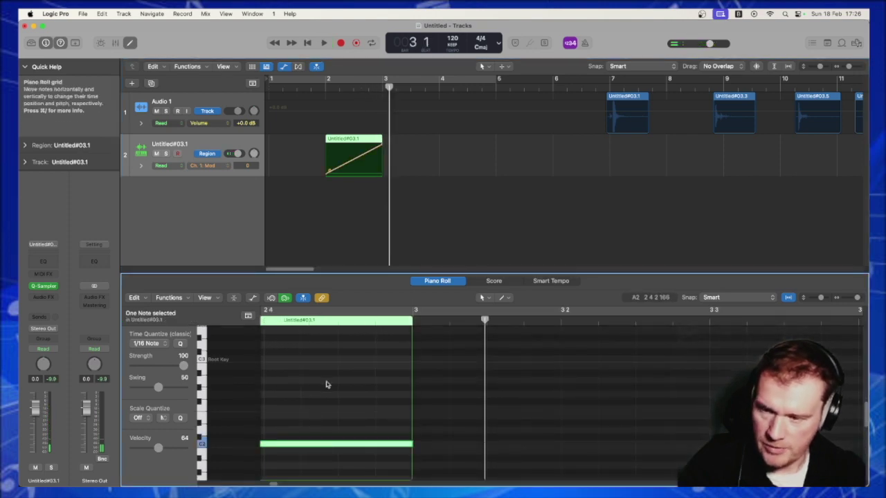
scroll(273, 485, left, 5)
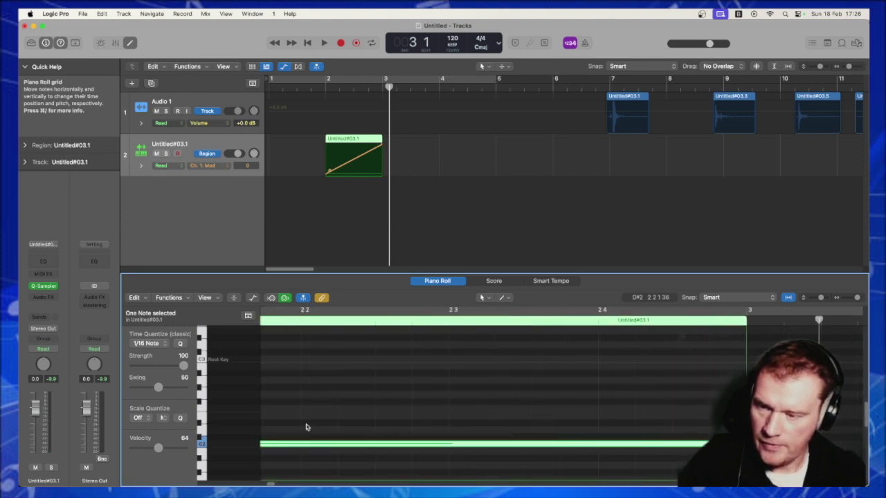
click(135, 298)
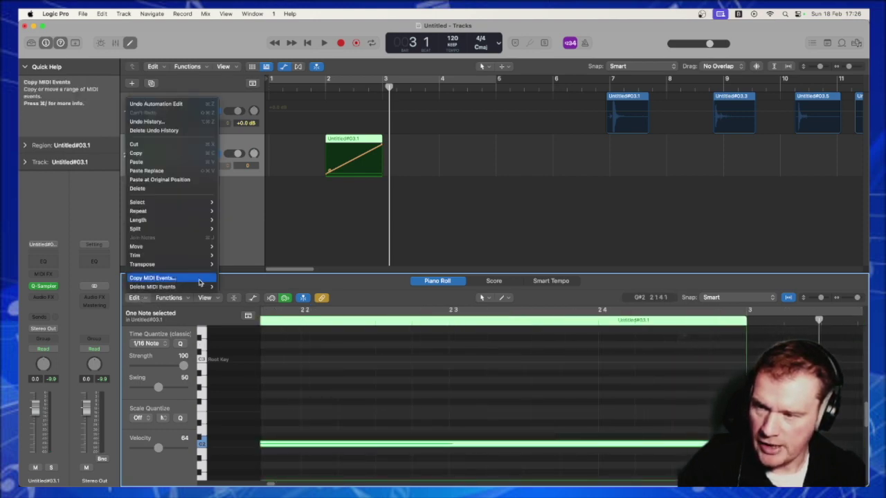
mouse_move(208, 264)
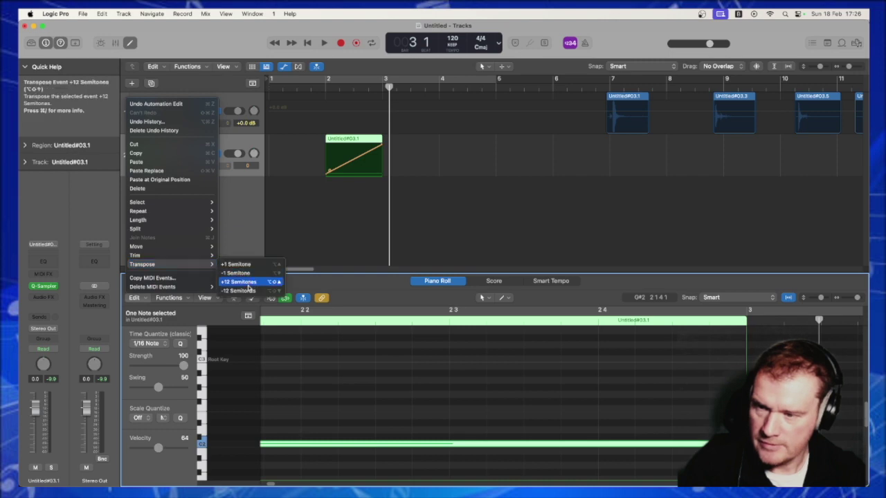
click(246, 284)
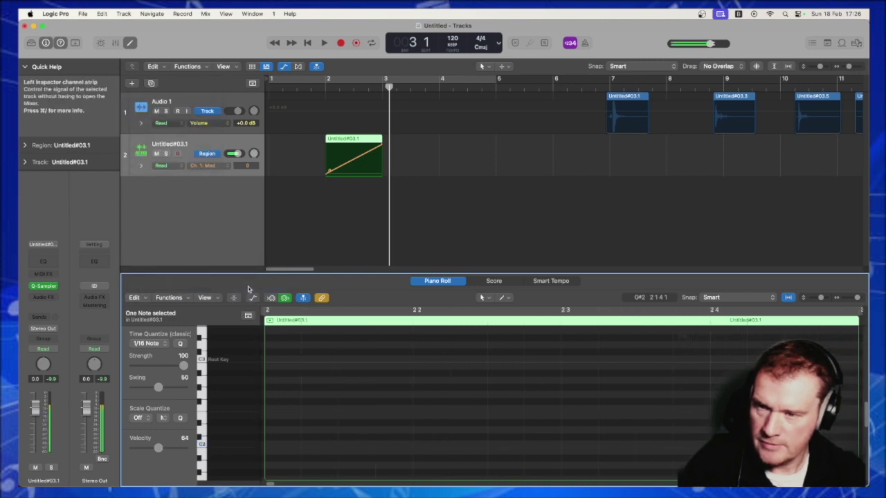
click(355, 214)
key(space)
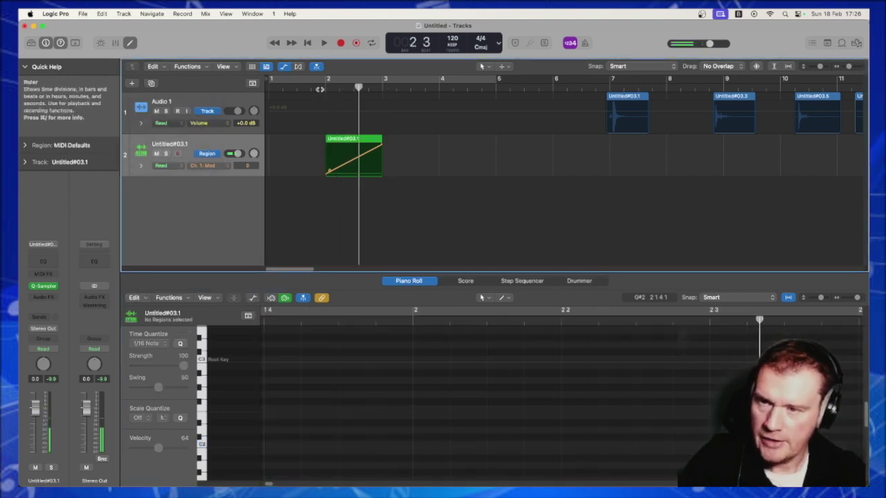
click(322, 85)
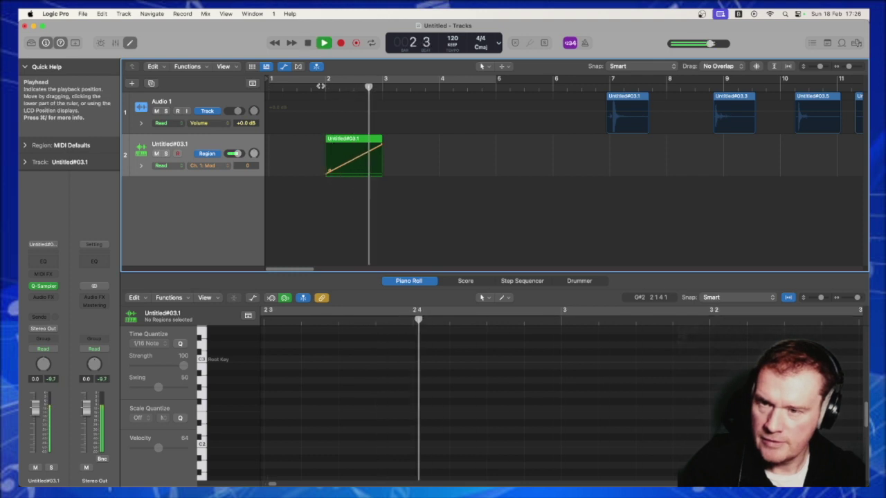
key(space)
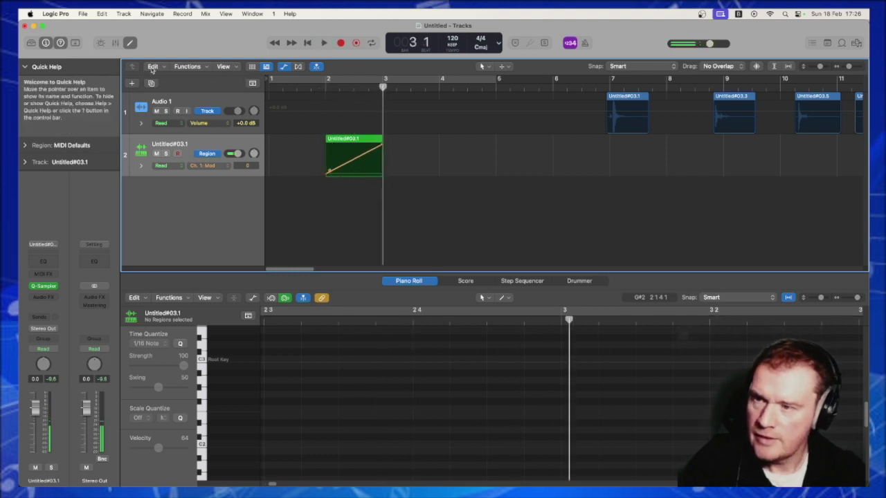
click(295, 382)
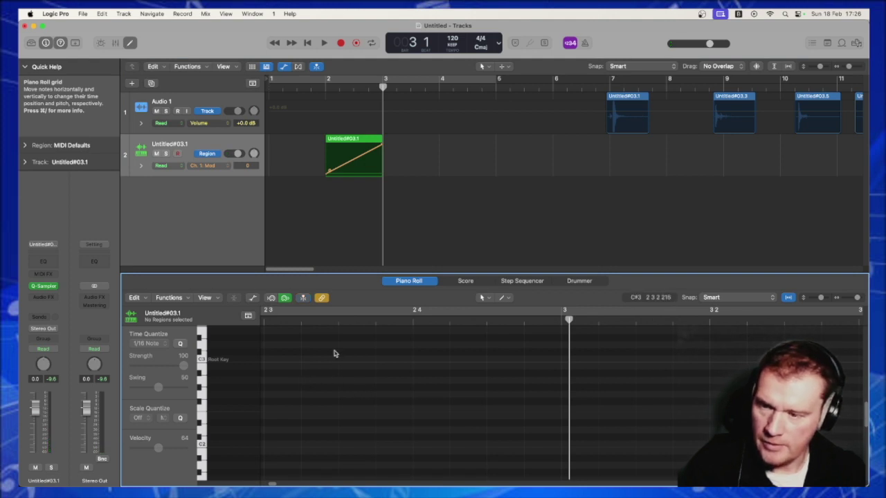
- Reselect the note in the Piano Roll, transpose it another 12 semitones, and audition briefly
click(343, 168)
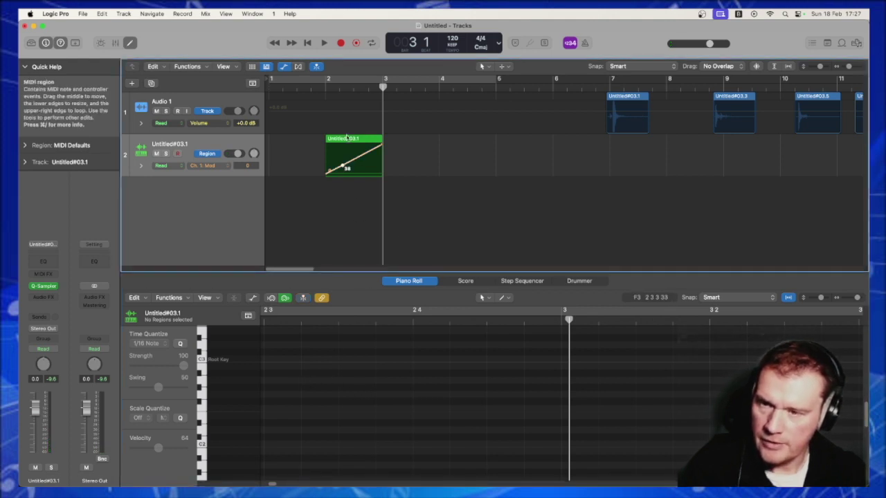
click(346, 137)
drag(327, 363, 342, 421)
click(147, 298)
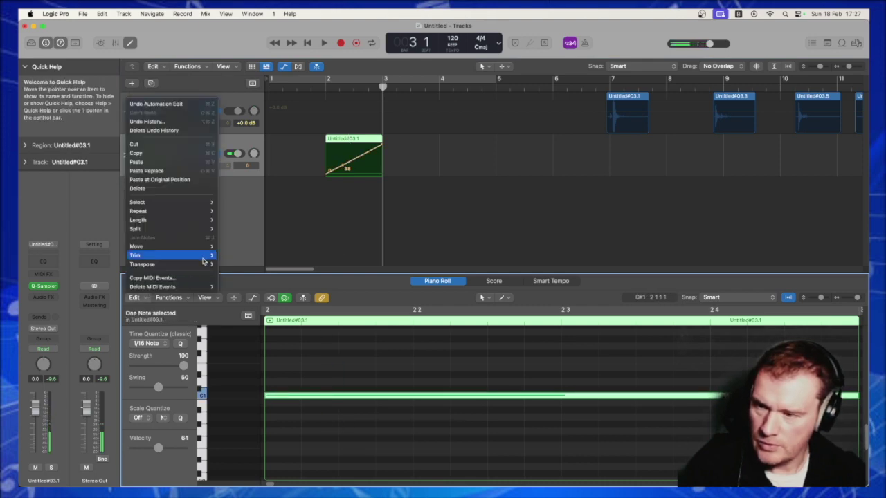
click(243, 282)
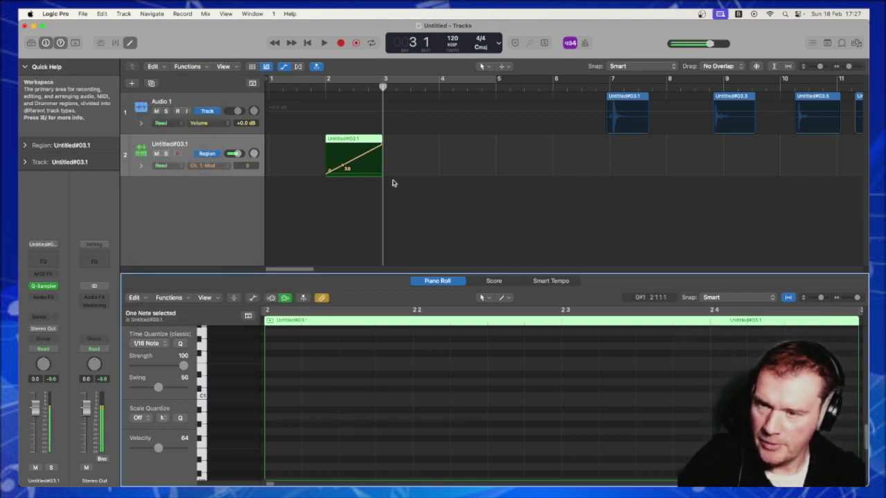
click(350, 200)
key(space)
key(space)
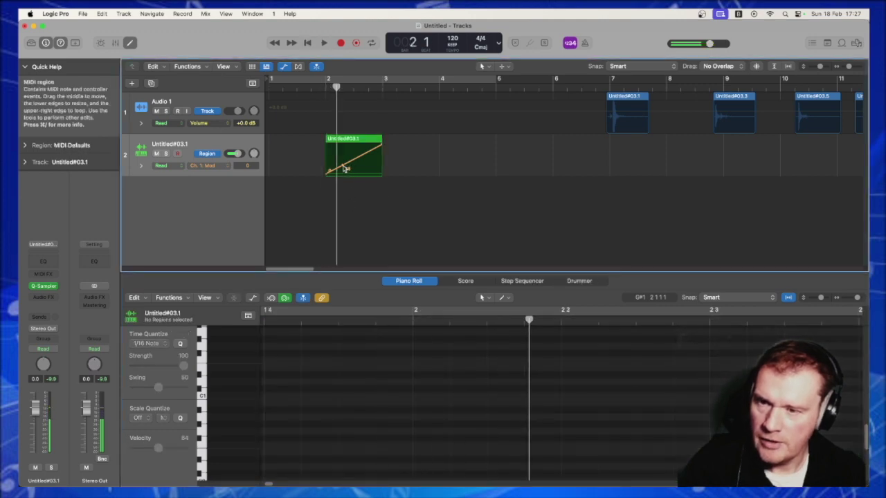
- Add modulation points peaking at 87, dipping, then rising to 60, auditioning each change
mouse_move(344, 167)
mouse_down()
mouse_move(342, 158)
mouse_move(356, 155)
mouse_up()
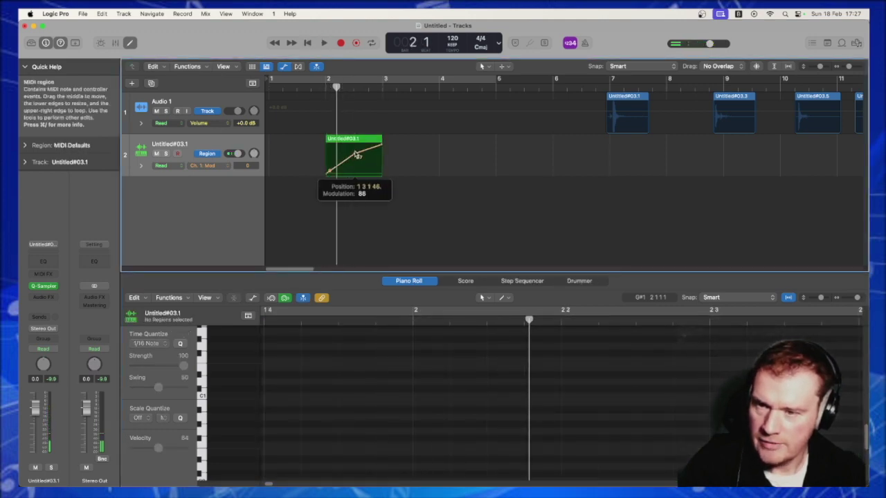
key(space)
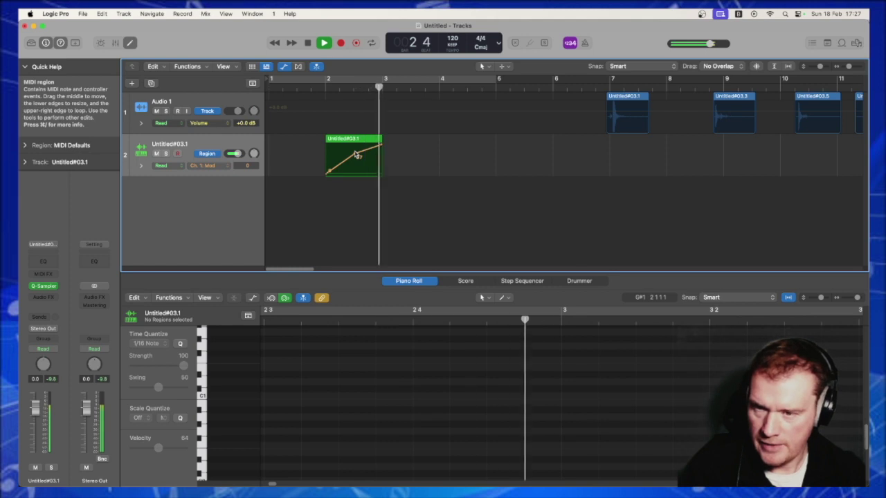
key(space)
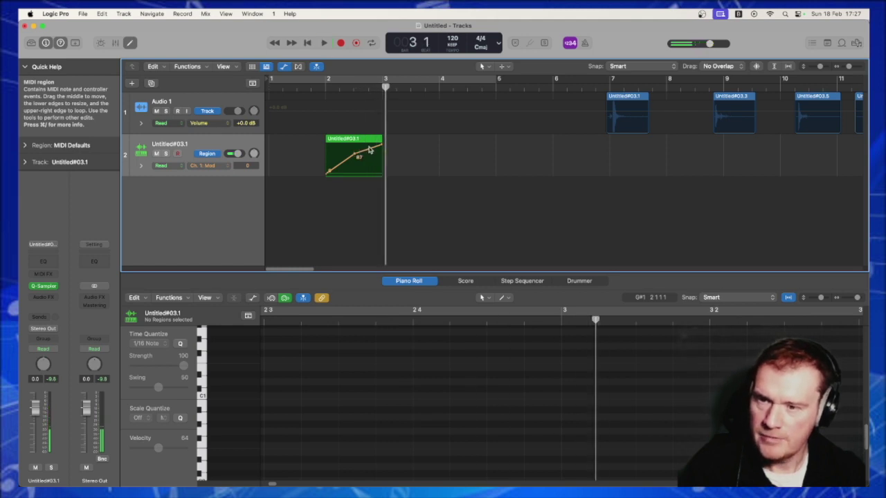
drag(374, 148, 372, 170)
key(space)
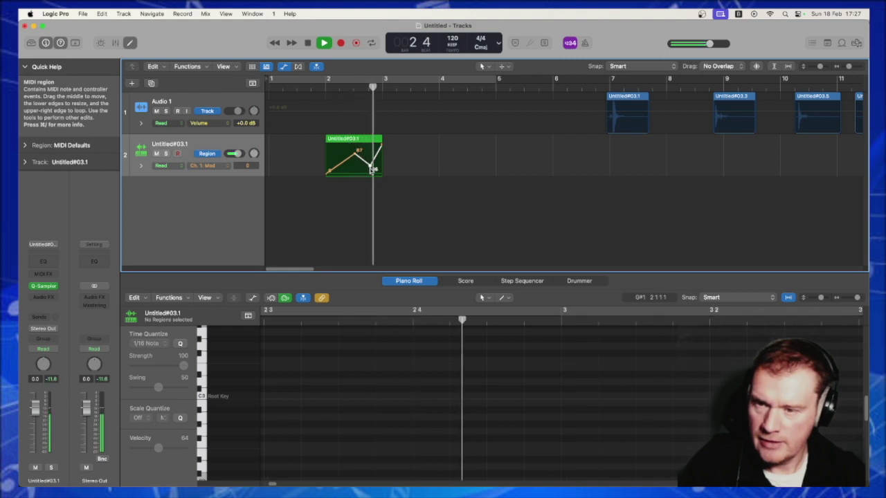
drag(373, 170, 372, 165)
key(space)
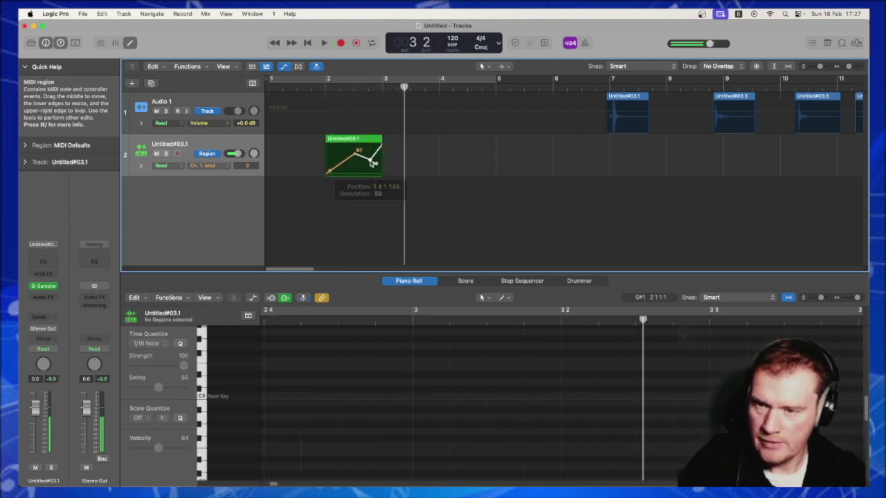
key(space)
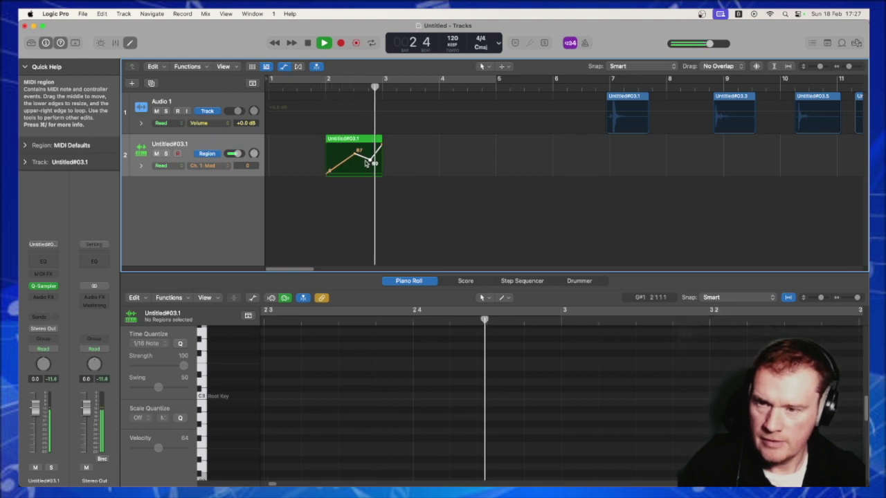
key(space)
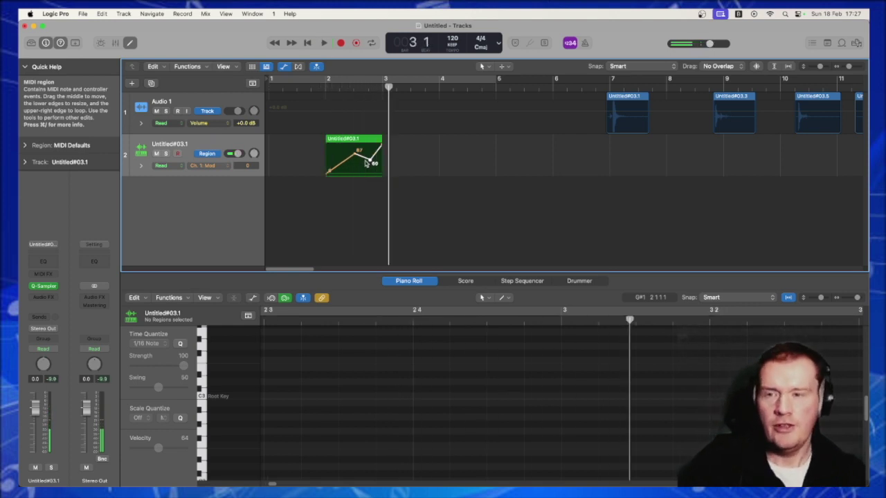
- Insert Stereo Delay from the Recent list on Untitled#03.1, audition it, and close its window
click(43, 297)
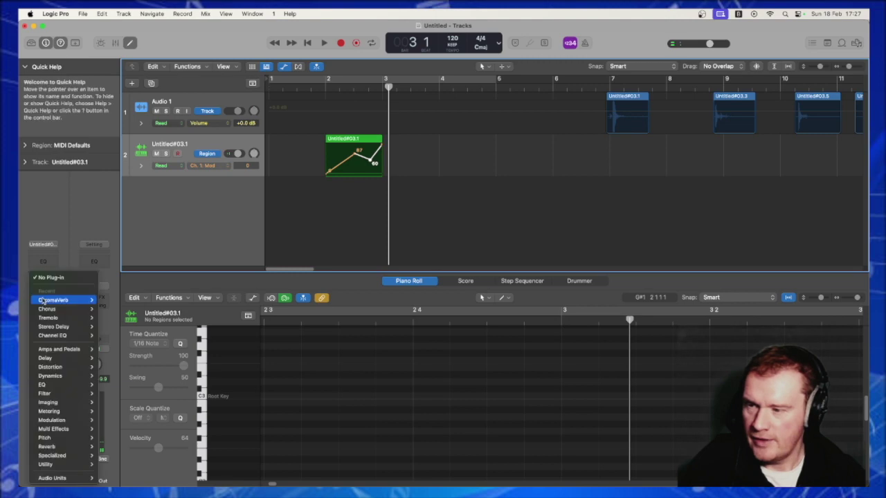
mouse_move(57, 310)
mouse_move(80, 326)
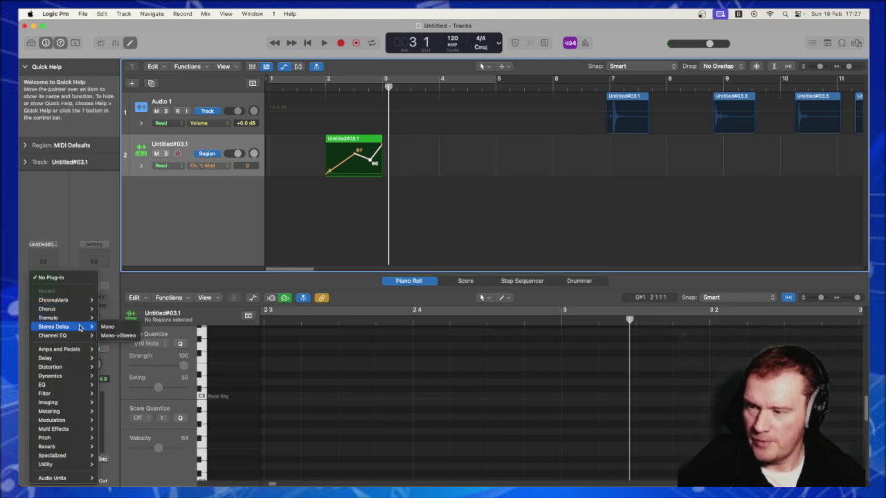
click(119, 336)
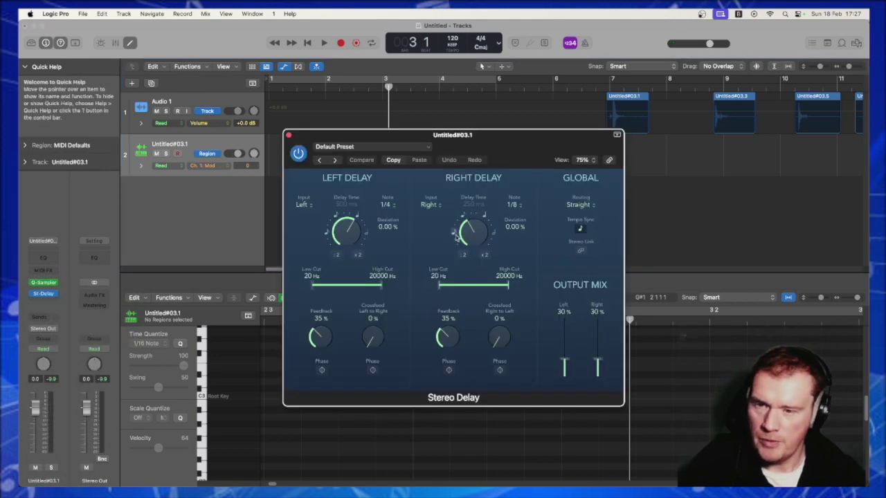
key(space)
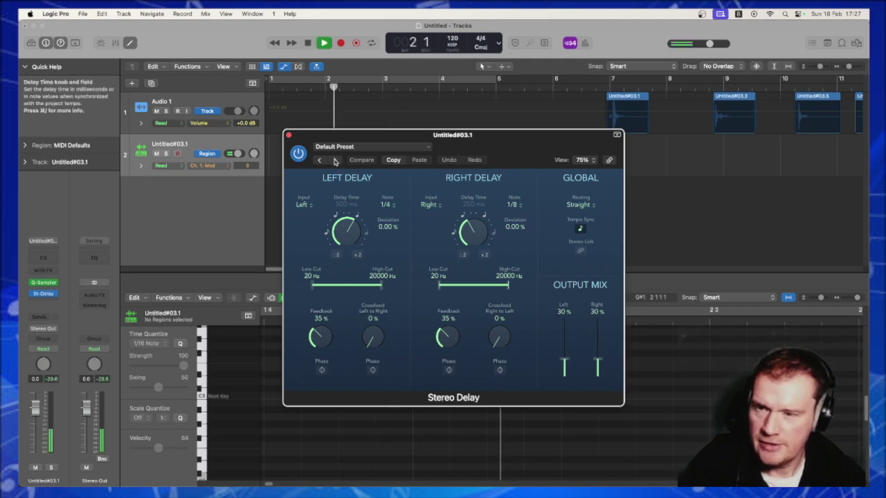
drag(331, 142, 342, 198)
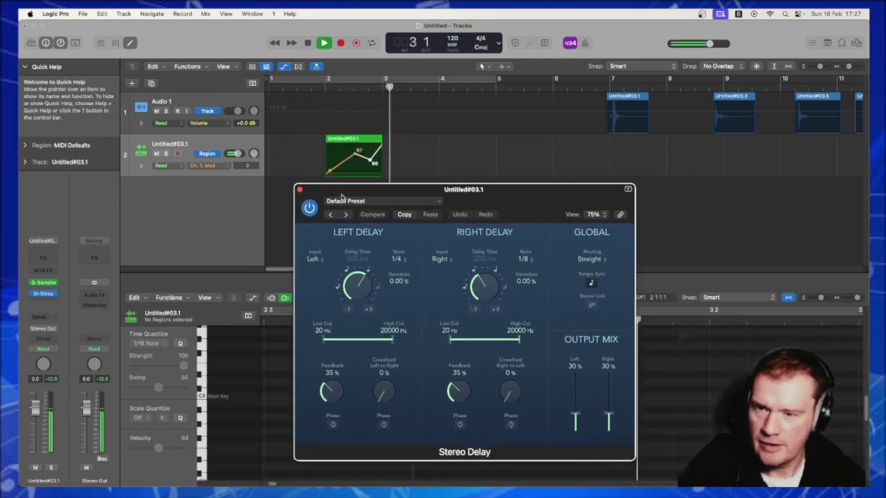
key(space)
click(373, 162)
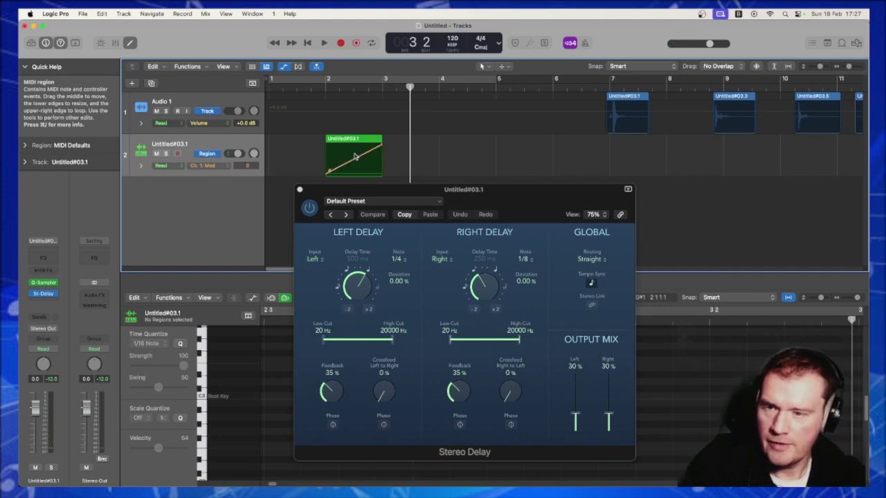
key(space)
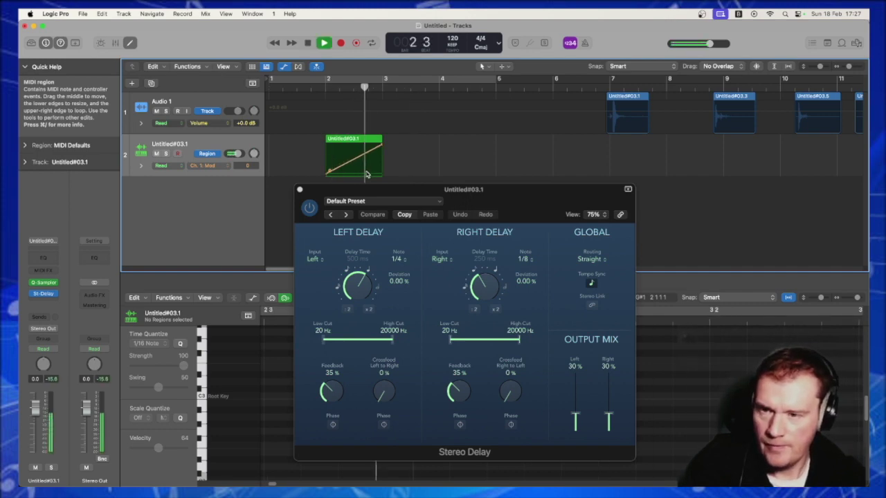
click(300, 189)
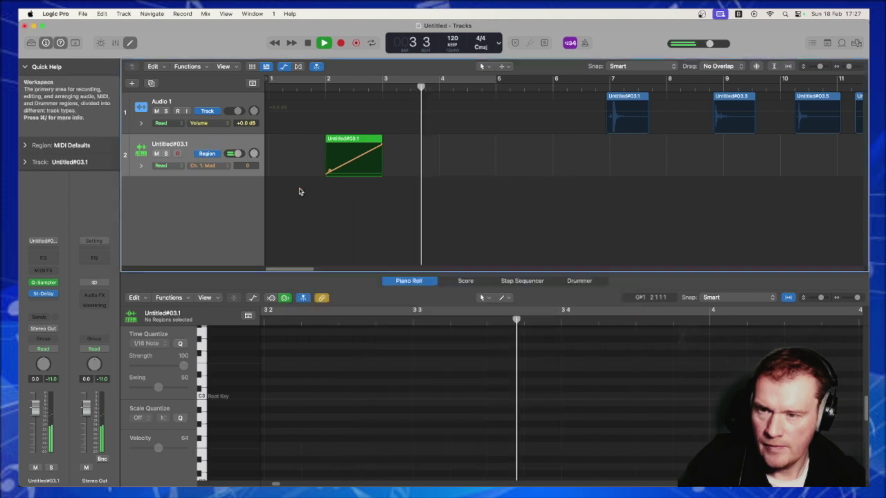
key(space)
- Insert ChromaVerb in the Audio FX slot after the Stereo Delay
click(46, 302)
mouse_move(46, 302)
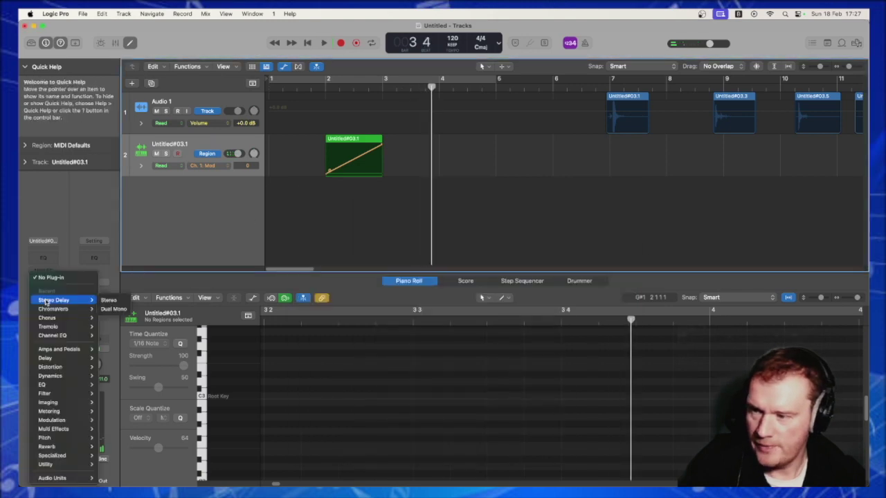
click(113, 311)
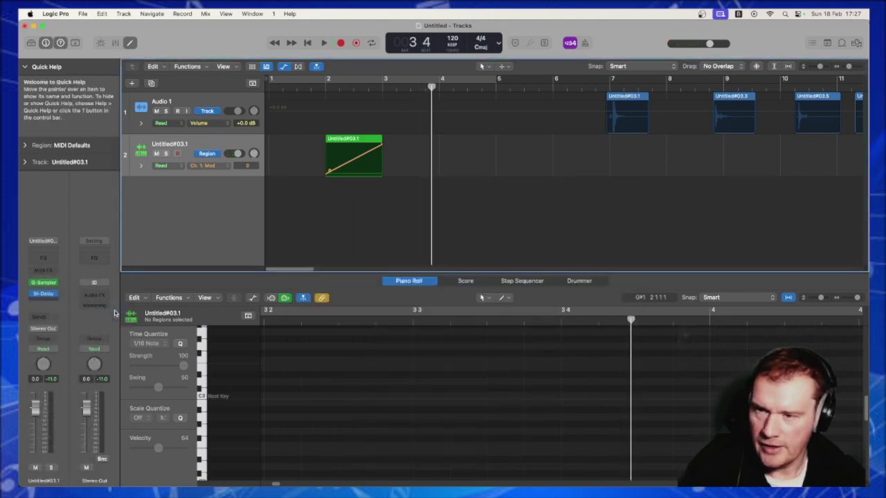
- Load the FX > Spherical ChromaVerb preset and play back to audition the reverb
click(381, 148)
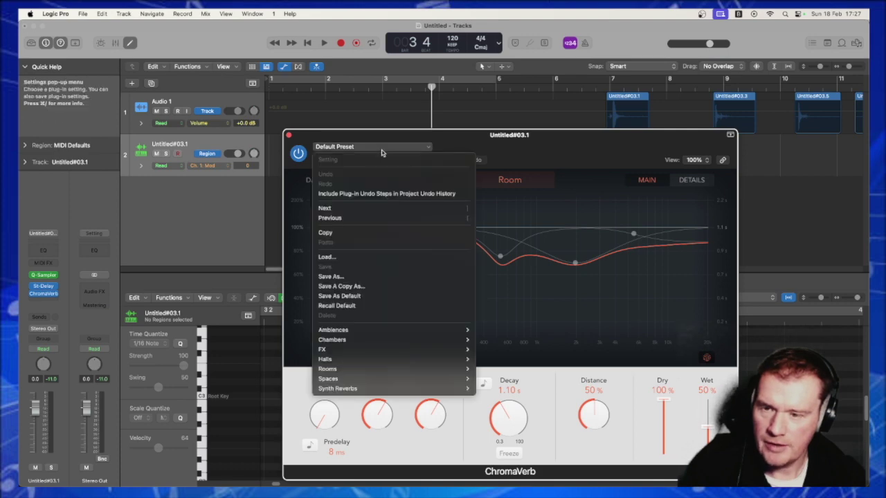
mouse_move(435, 352)
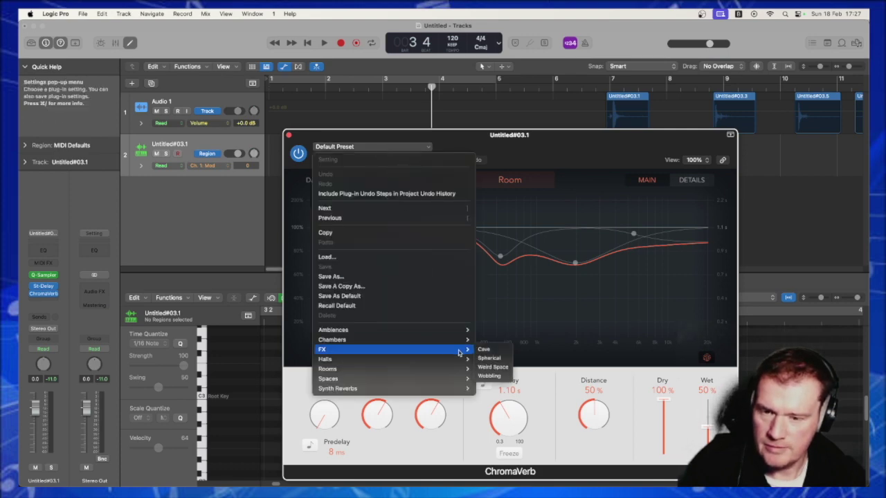
click(489, 358)
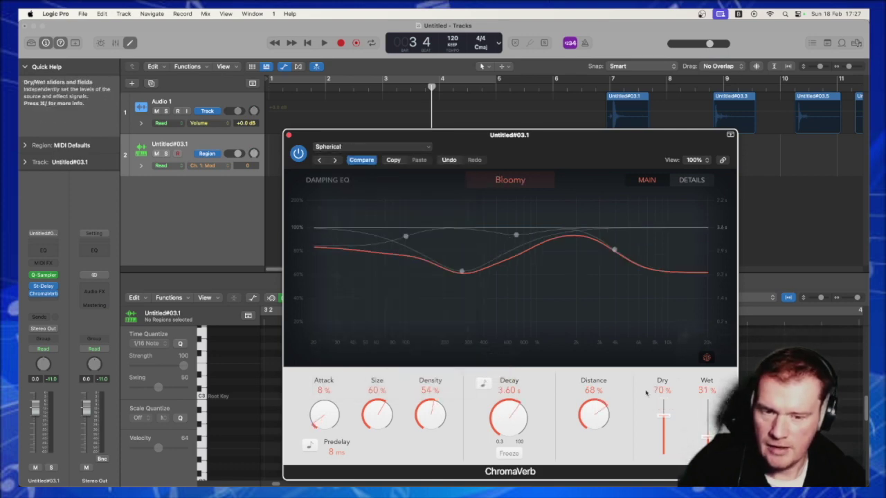
key(space)
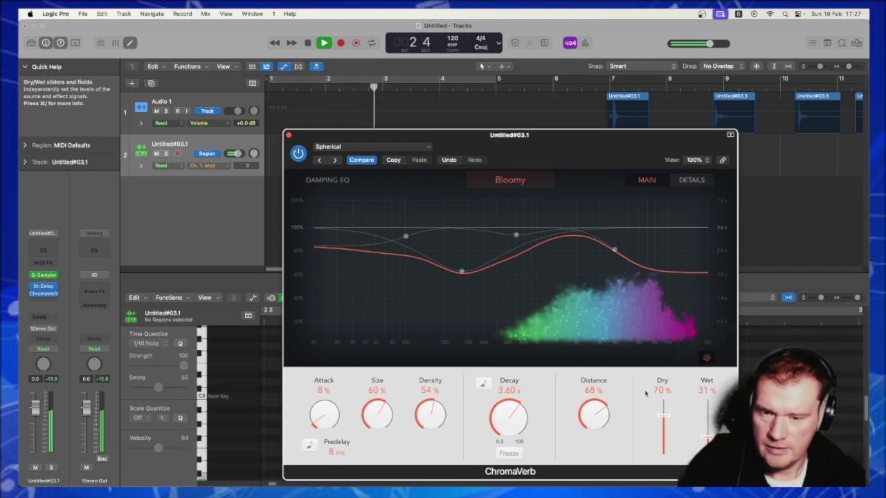
key(space)
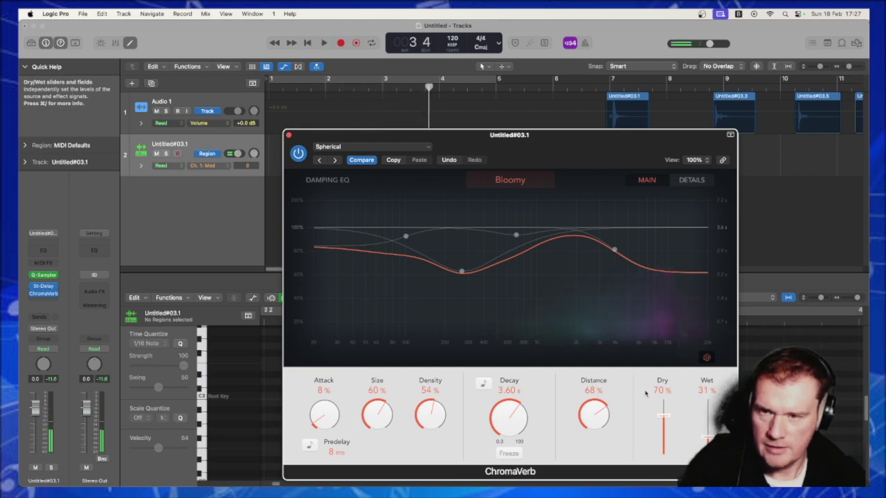
- Close the ChromaVerb plug-in window
click(288, 135)
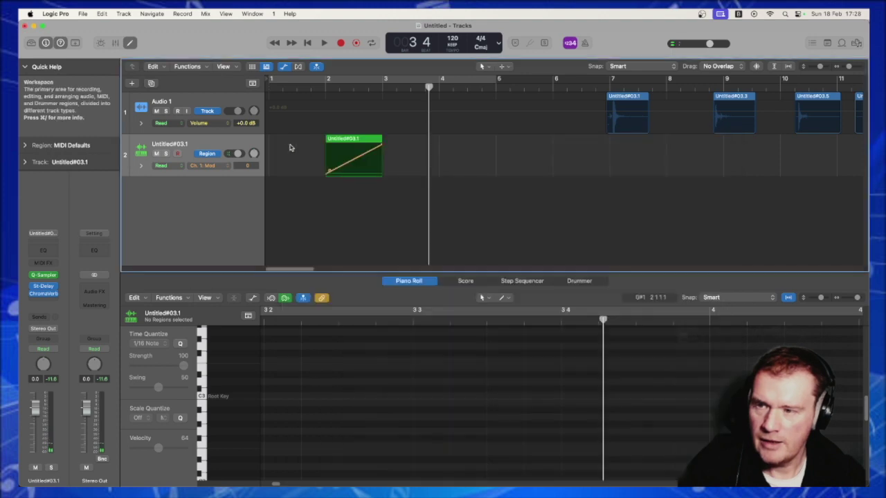